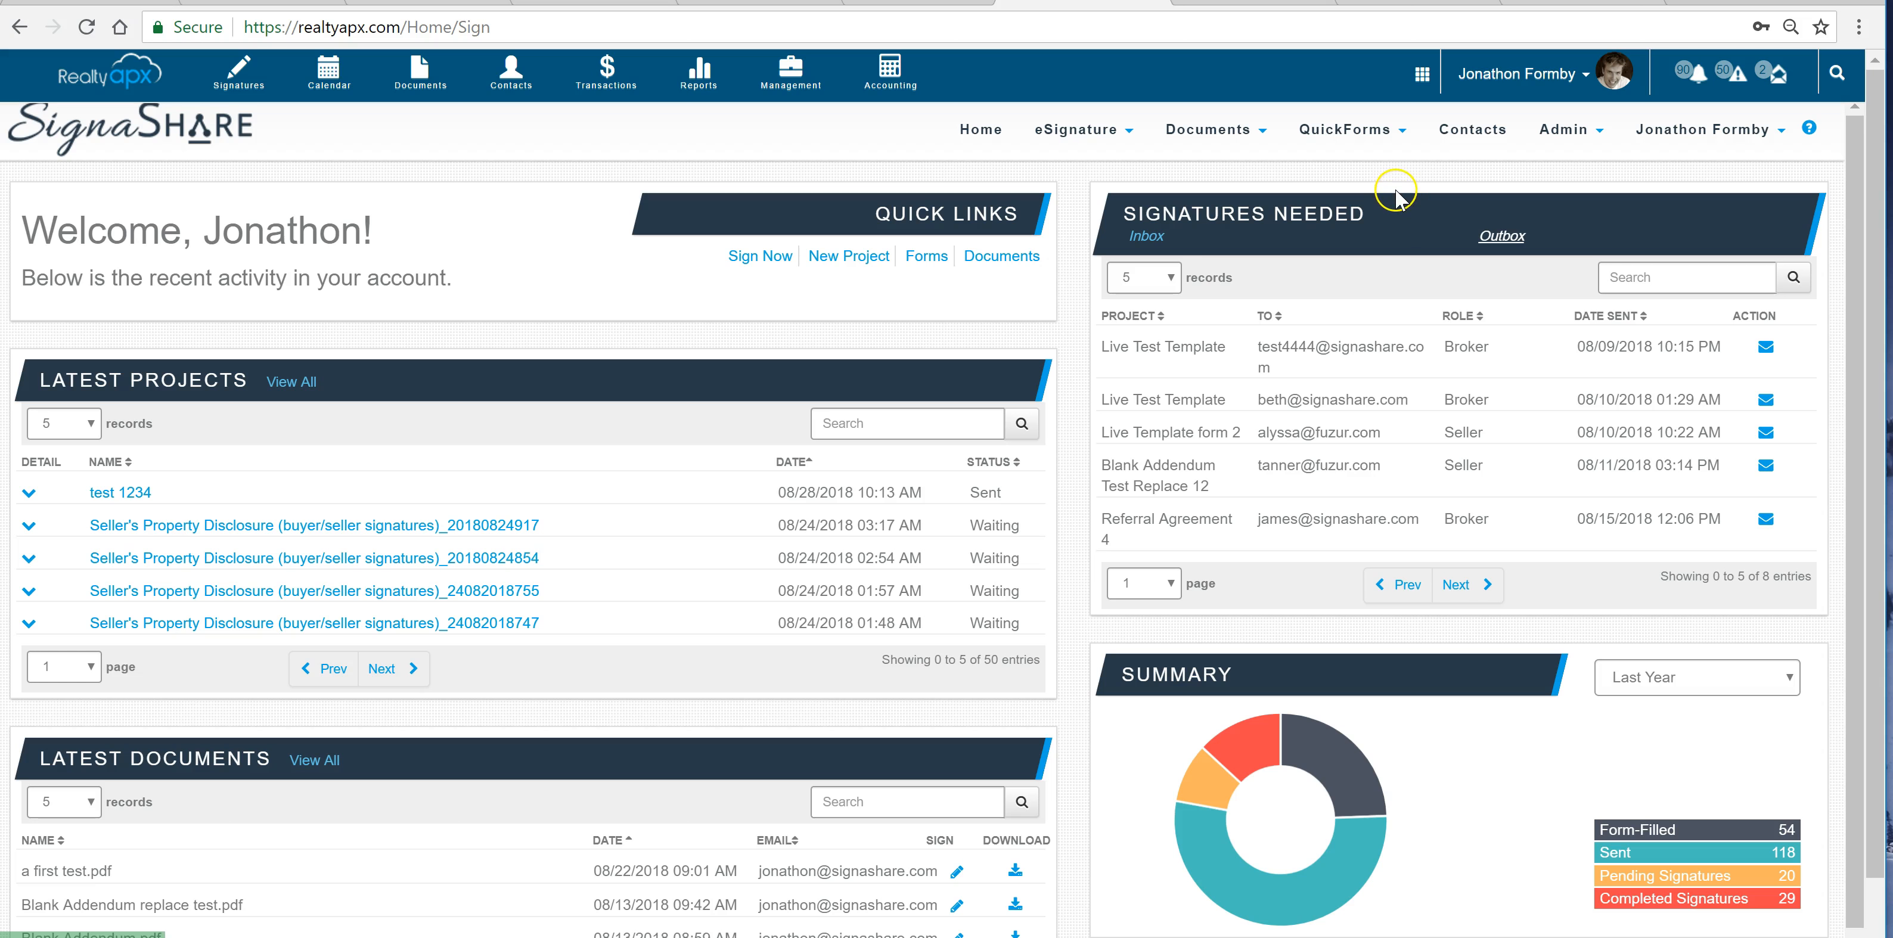
Create a new QuickForms form and upload the PDF a test form.pdf into it
{"action": "left_click", "coordinate": [1380, 139]}
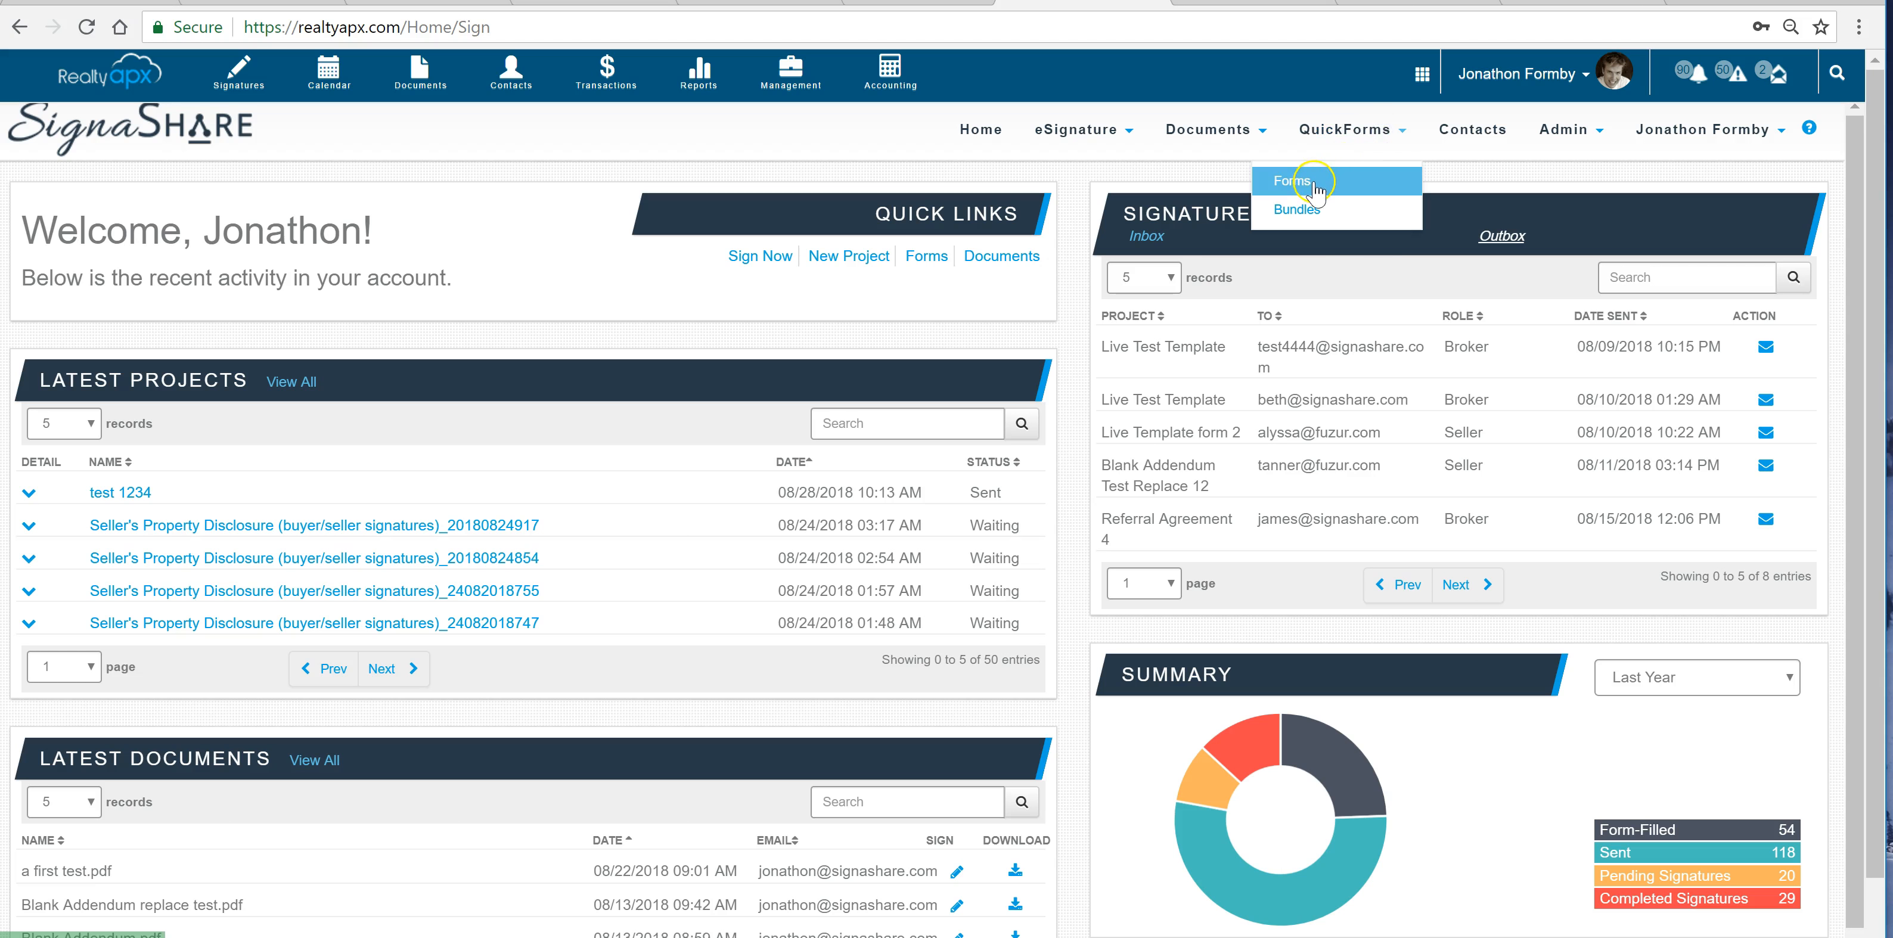
{"action": "left_click", "coordinate": [1313, 183]}
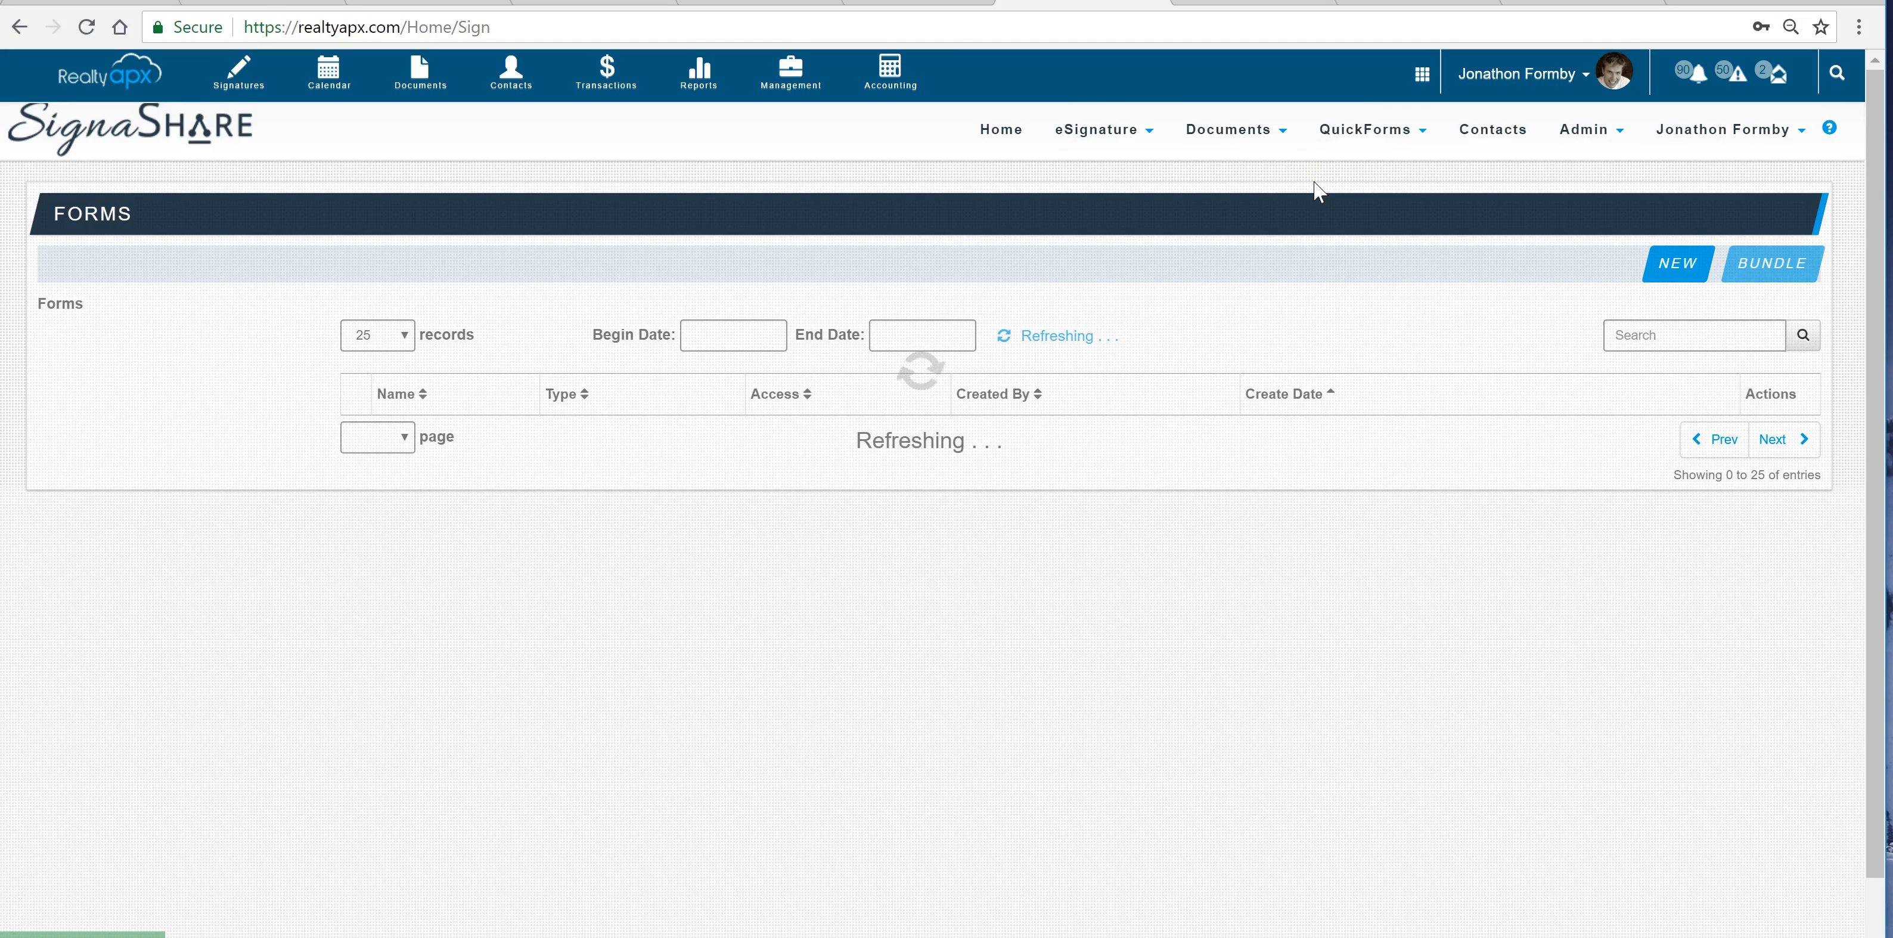
{"action": "left_click", "coordinate": [1659, 269]}
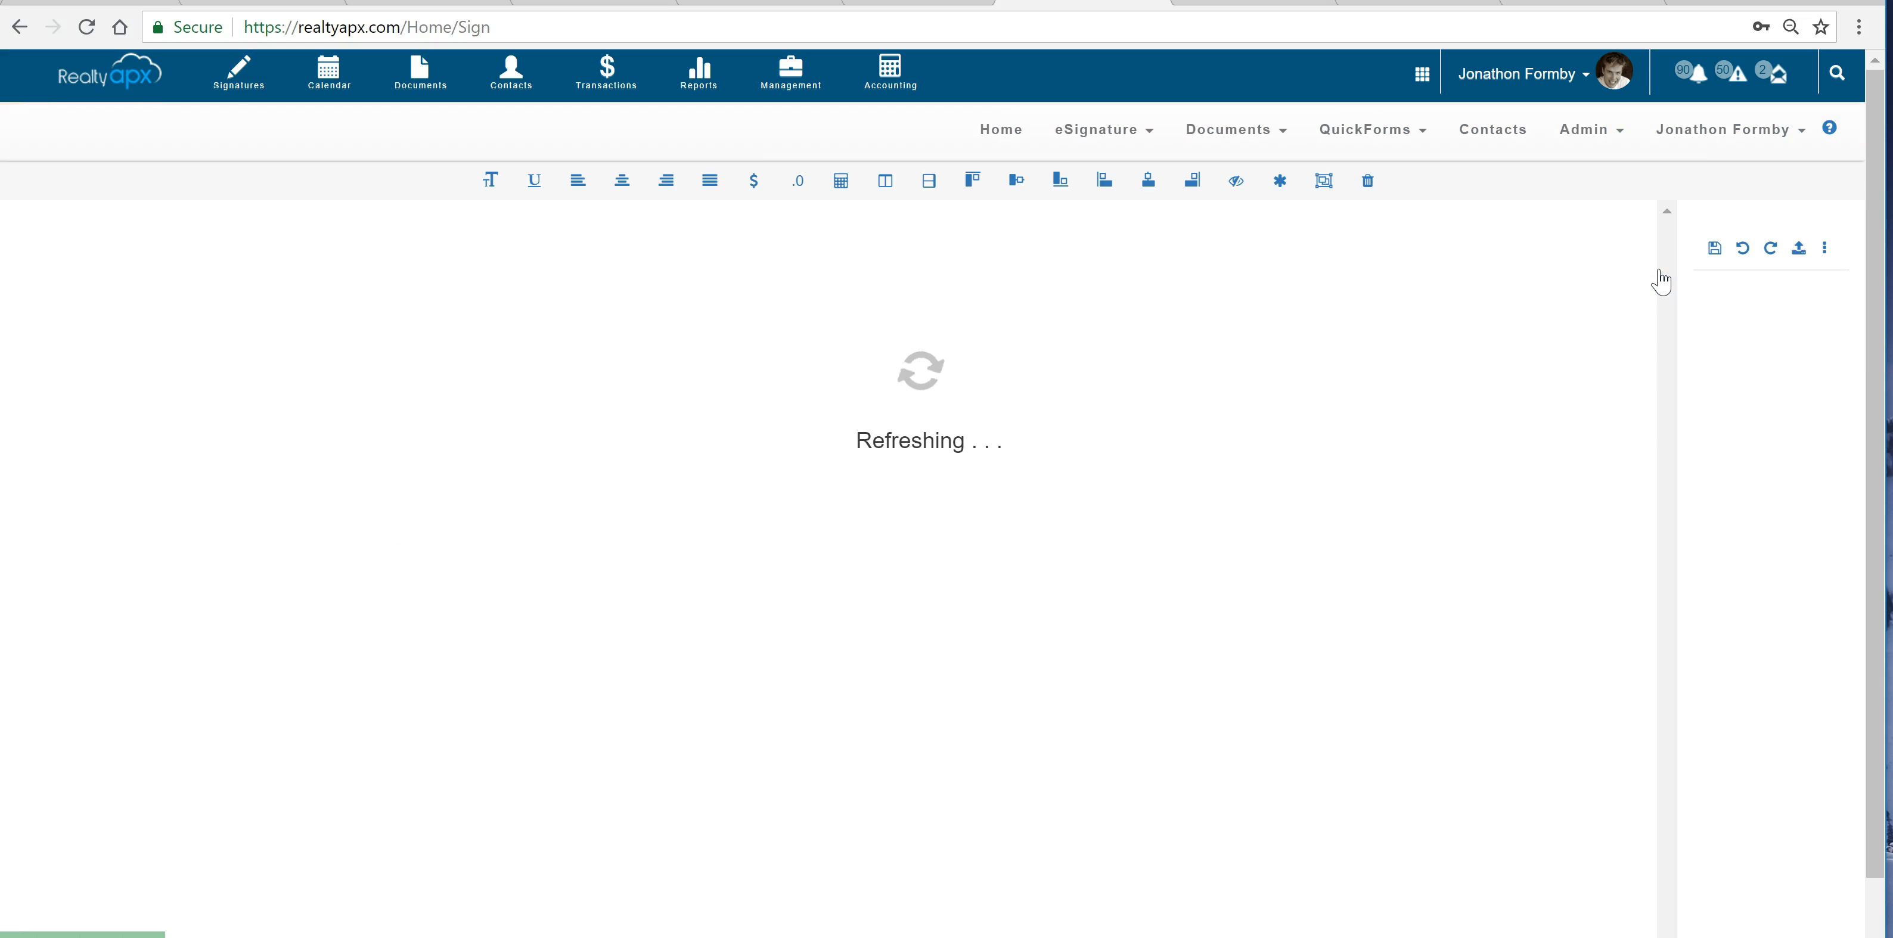
{"action": "left_click", "coordinate": [1799, 289]}
{"action": "left_click", "coordinate": [1735, 330]}
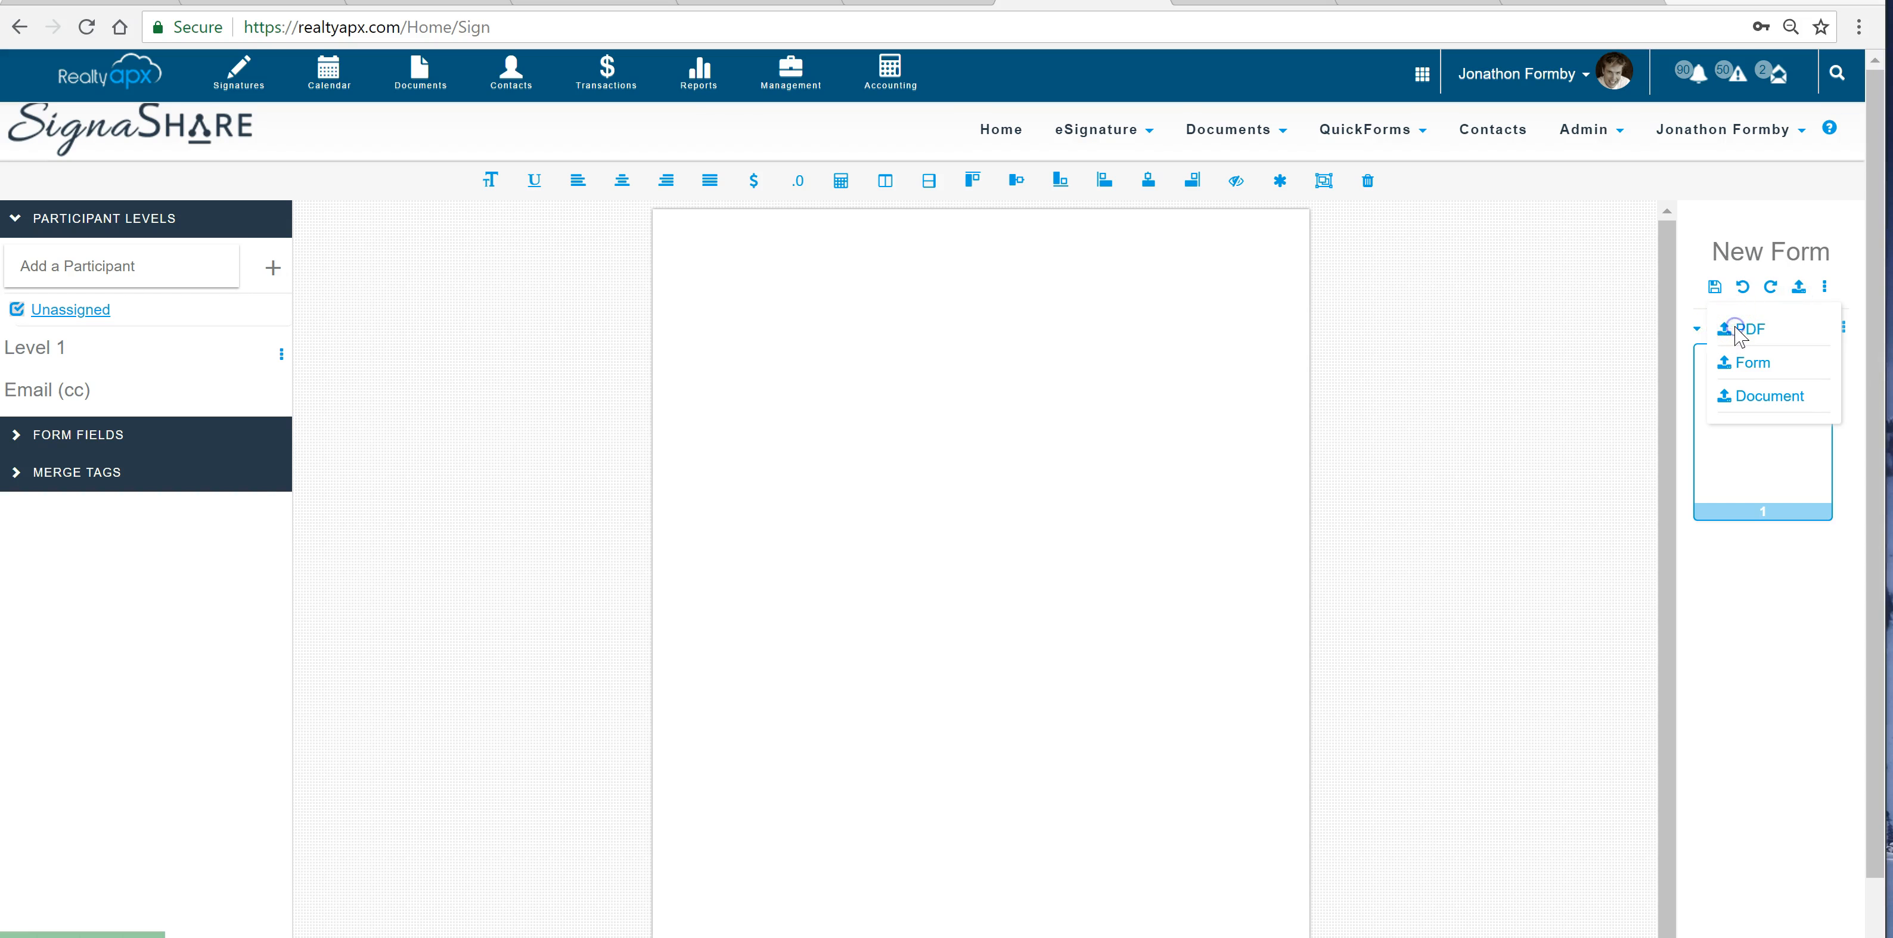
{"action": "double_click", "coordinate": [401, 485]}
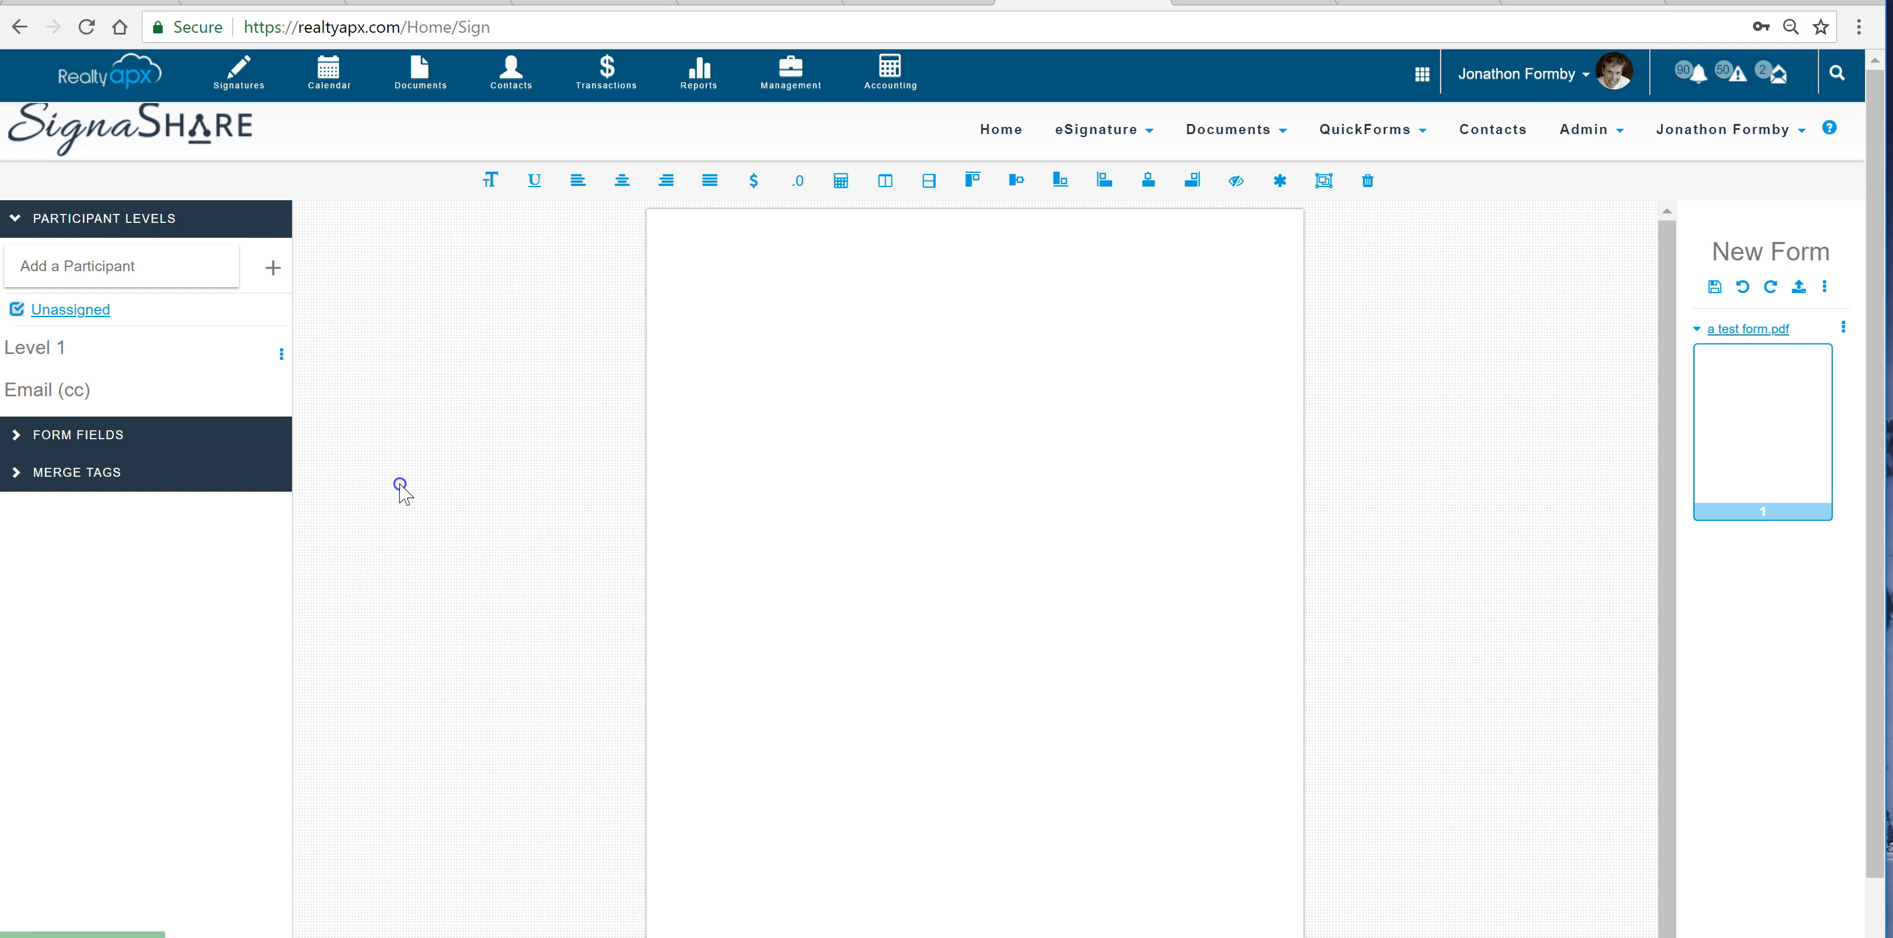
Place the Buyer FullName merge tag in the upper part of the blank form page
{"action": "left_click", "coordinate": [217, 474]}
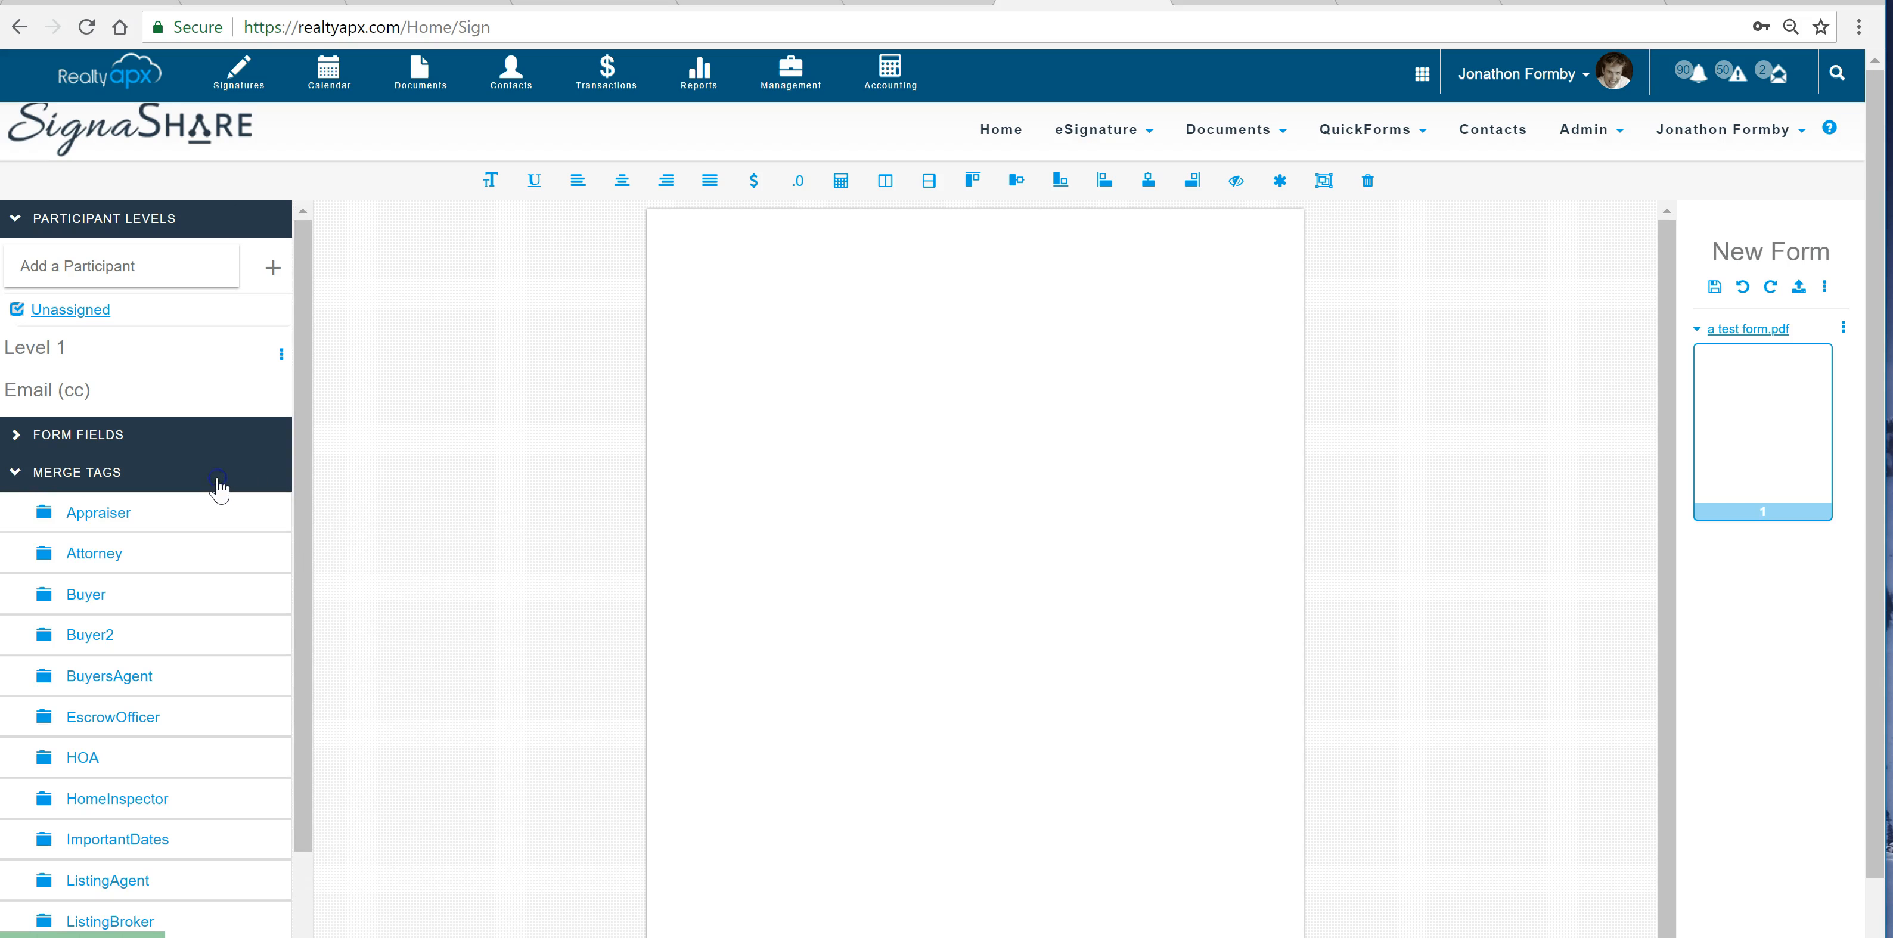
{"action": "left_click", "coordinate": [81, 595]}
{"action": "left_click", "coordinate": [94, 660]}
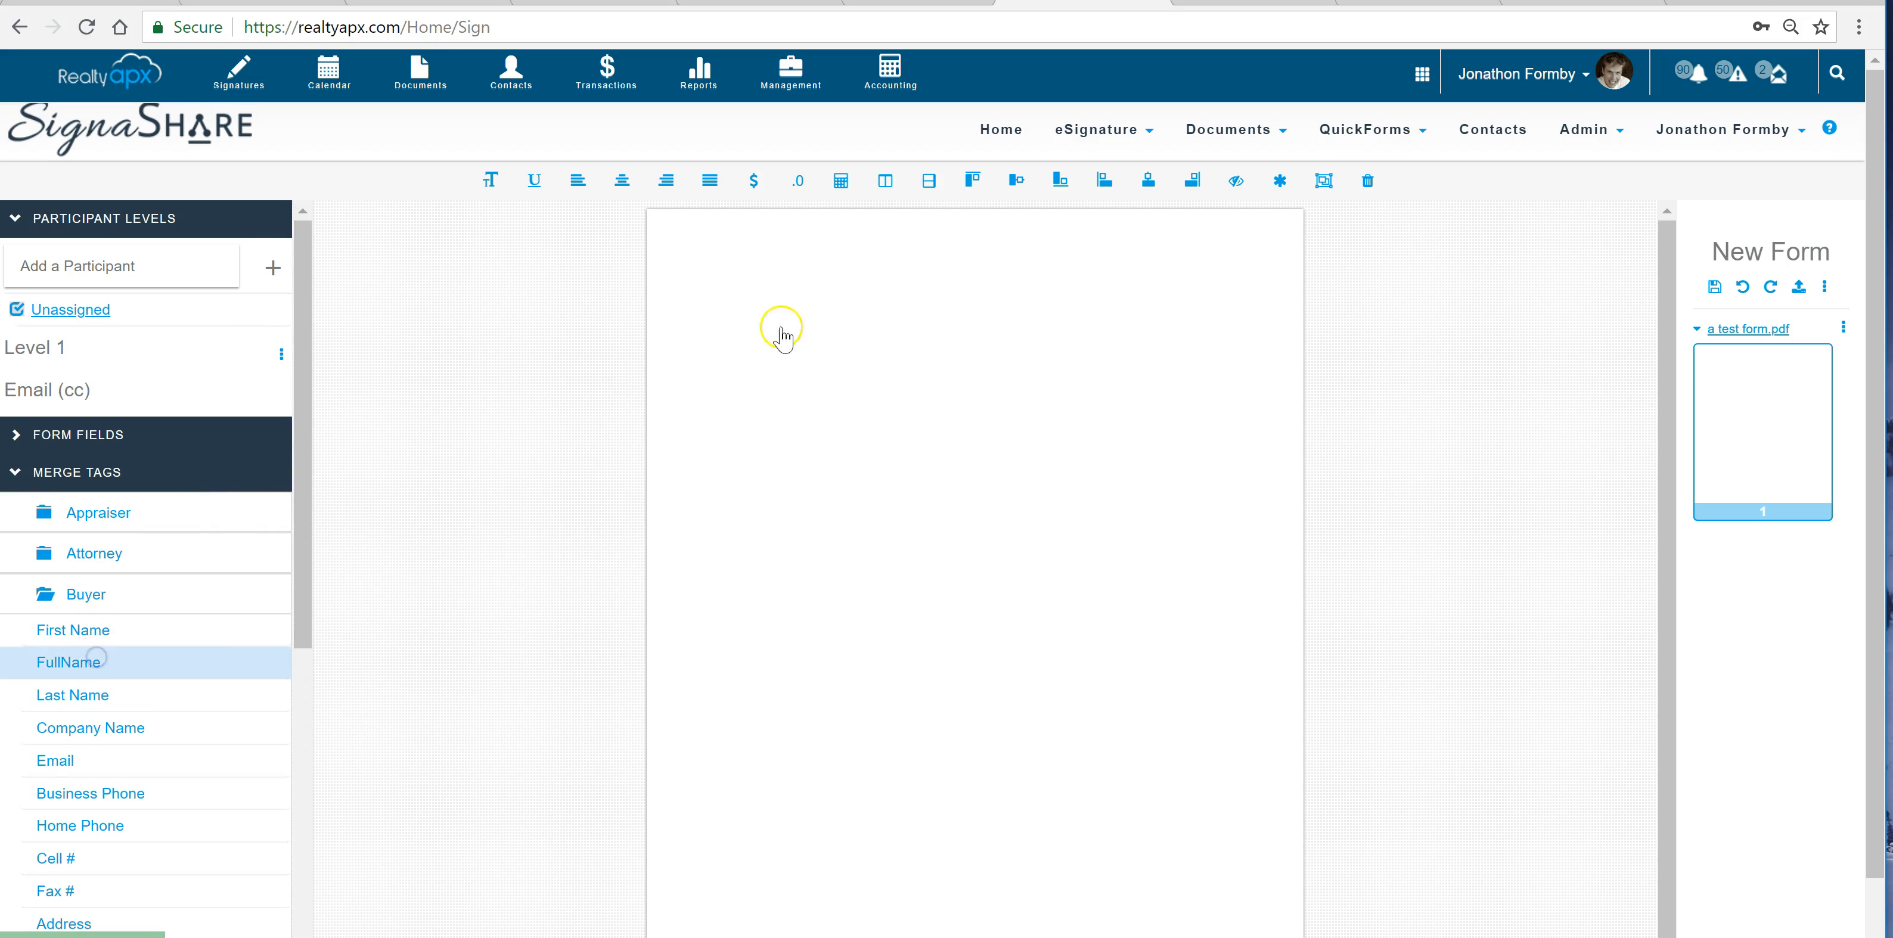
{"action": "left_click_drag", "start_coordinate": [783, 336], "coordinate": [783, 371]}
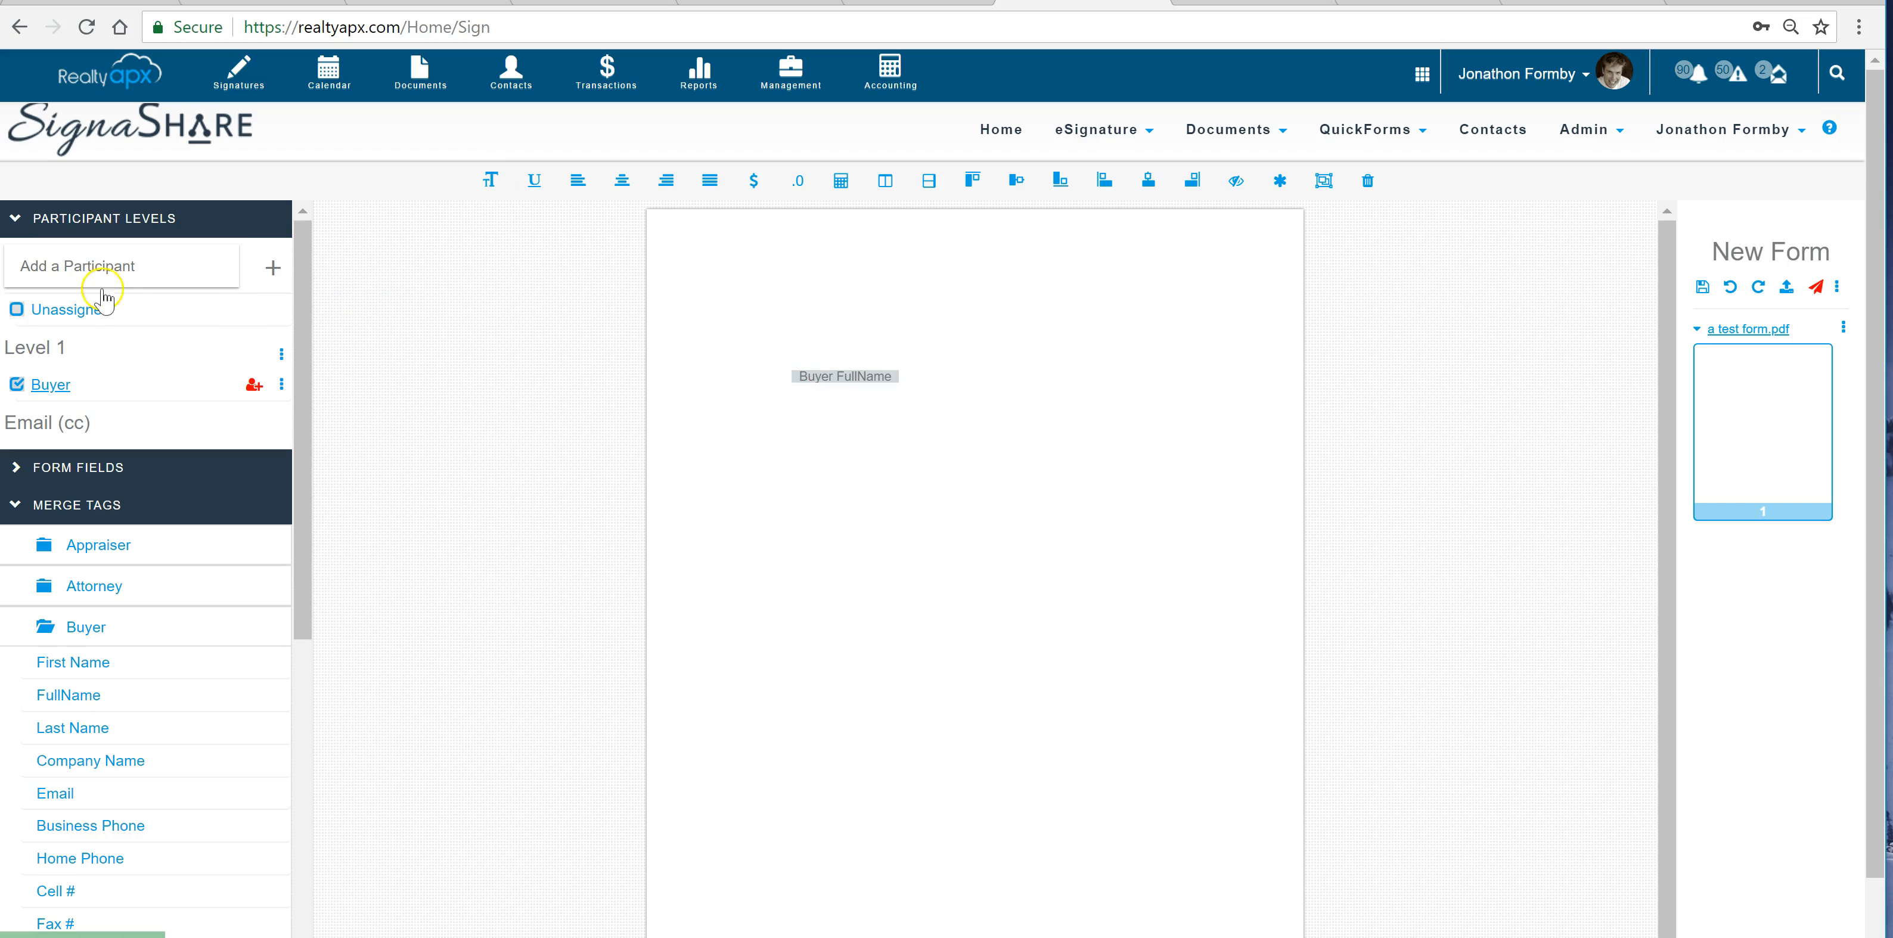
Enter Buyer as the participant role and place the participant Phone field below the Buyer FullName tag
{"action": "left_click", "coordinate": [124, 267]}
{"action": "type", "text": "buyer"}
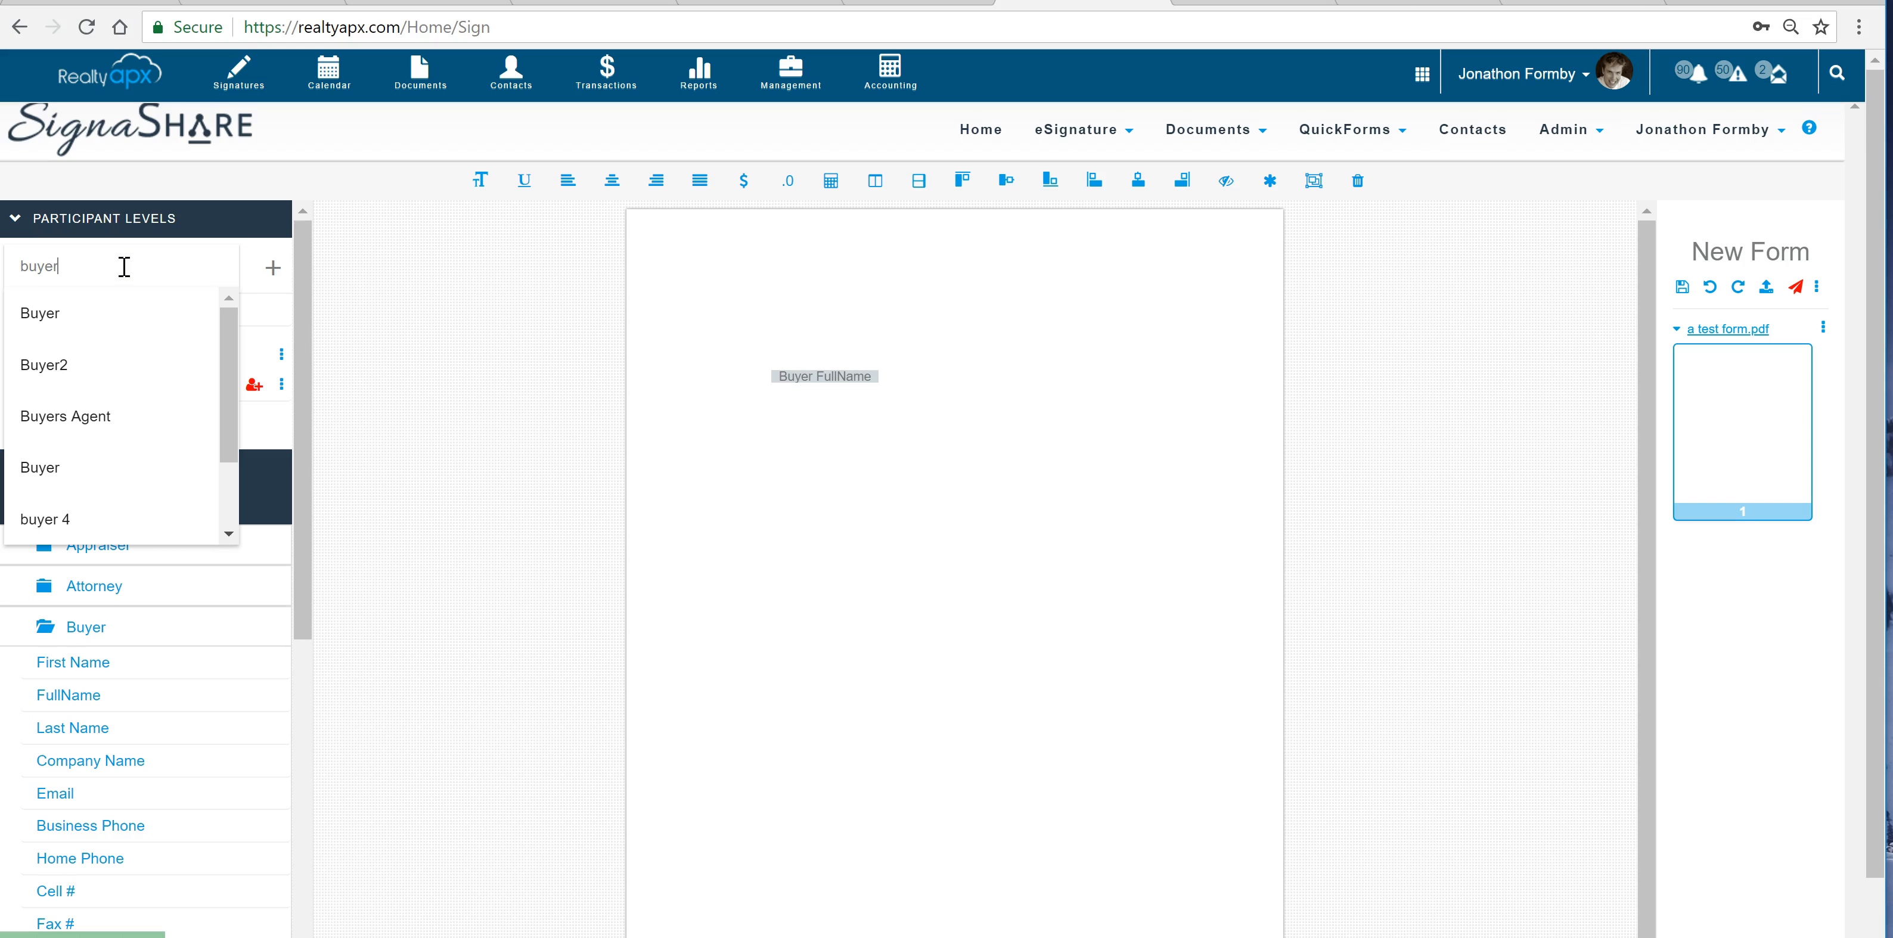
{"action": "left_click", "coordinate": [41, 312]}
{"action": "double_click", "coordinate": [28, 465]}
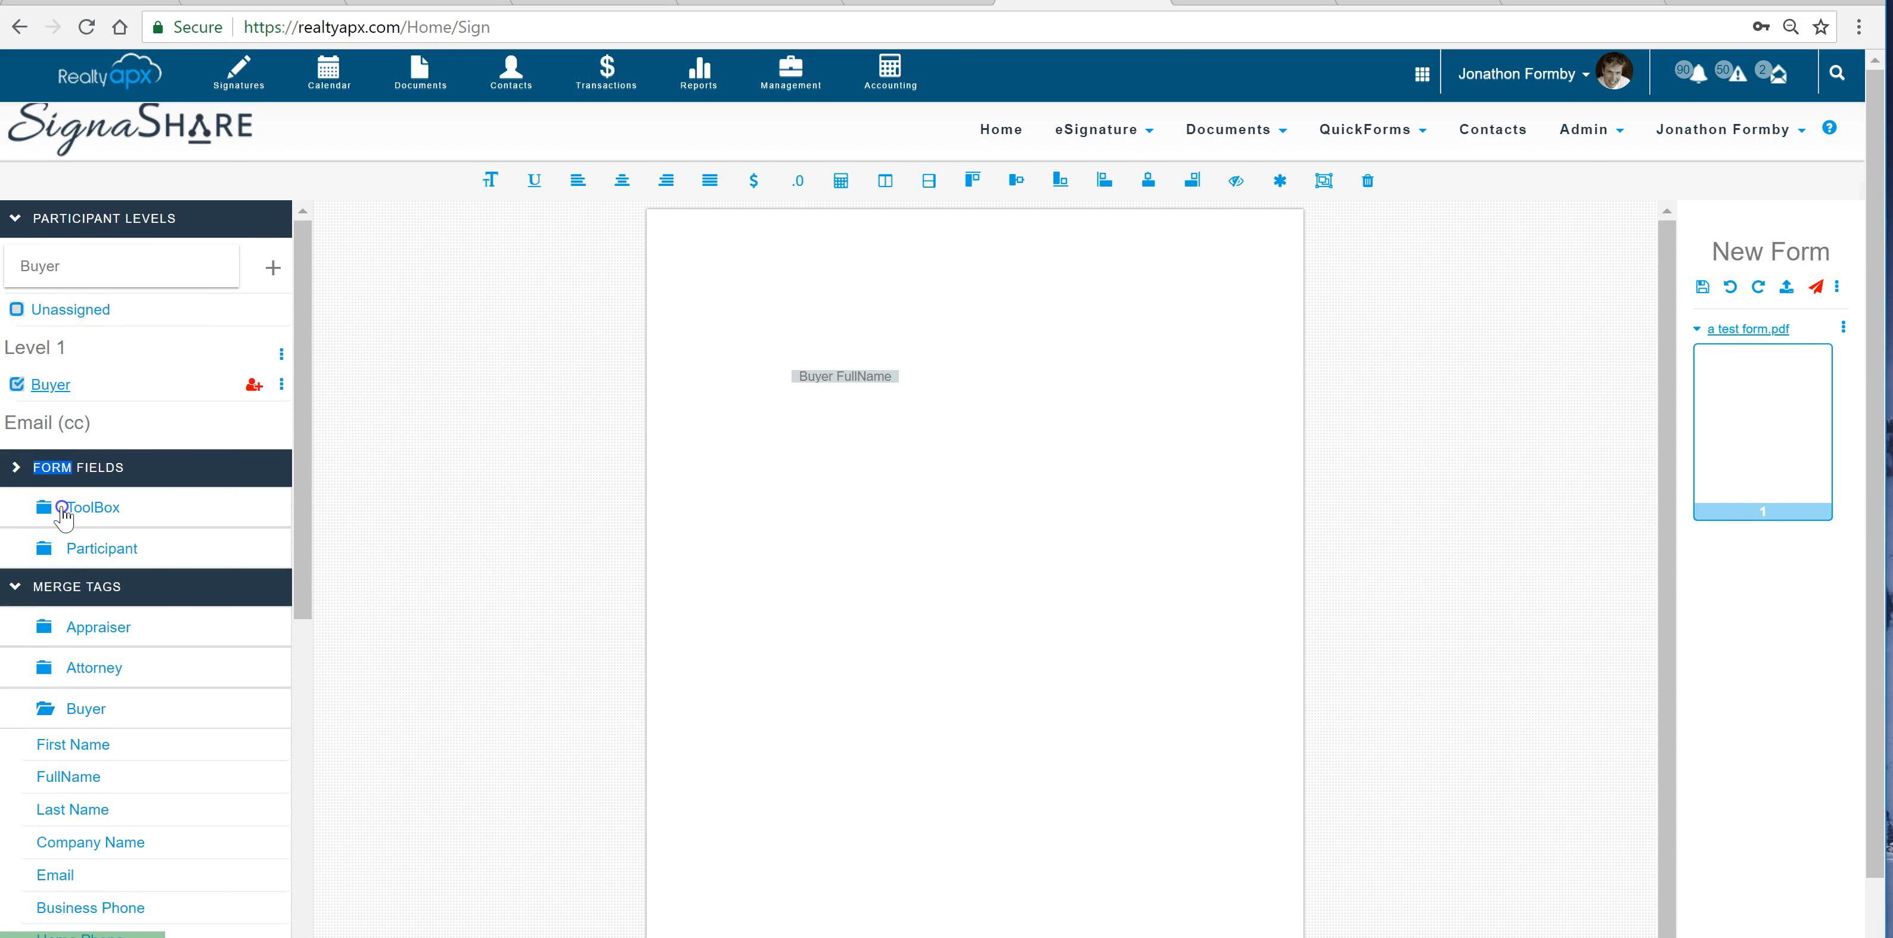
{"action": "left_click", "coordinate": [63, 509]}
{"action": "left_click", "coordinate": [87, 776]}
{"action": "left_click_drag", "start_coordinate": [81, 780], "coordinate": [792, 515]}
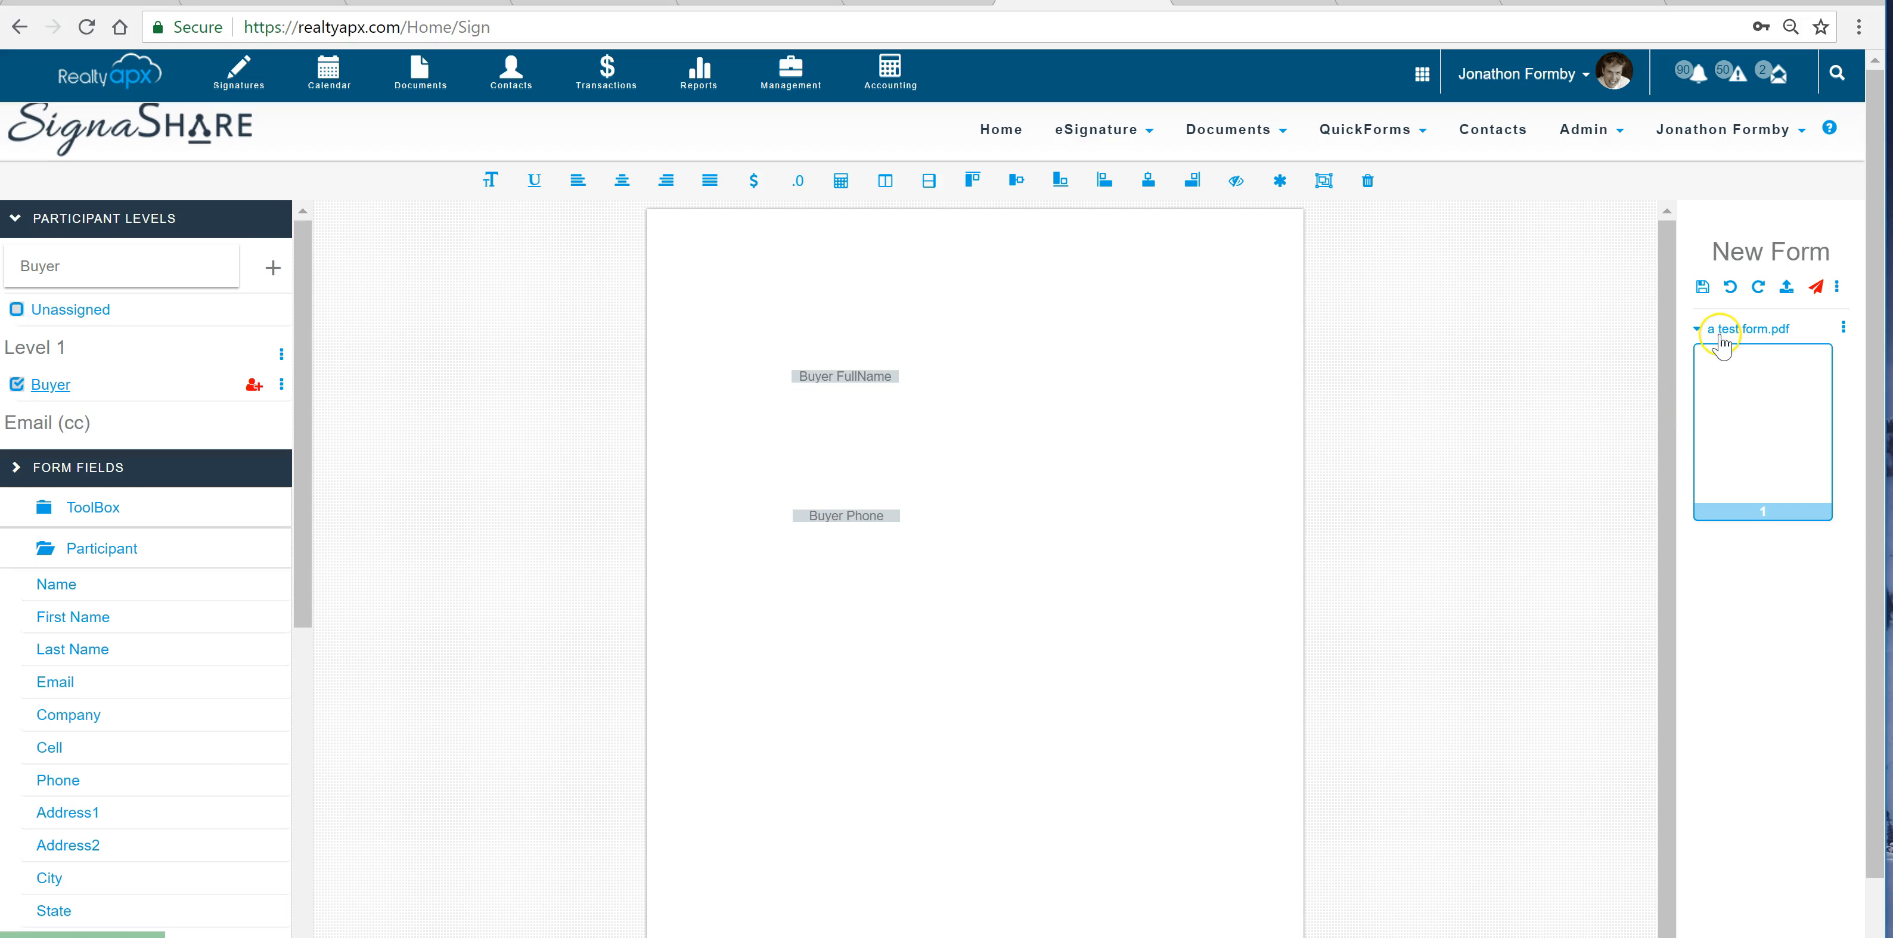
Save the form as New Form in the Forms folder with private access
{"action": "left_click", "coordinate": [1702, 287]}
{"action": "left_click", "coordinate": [1181, 523]}
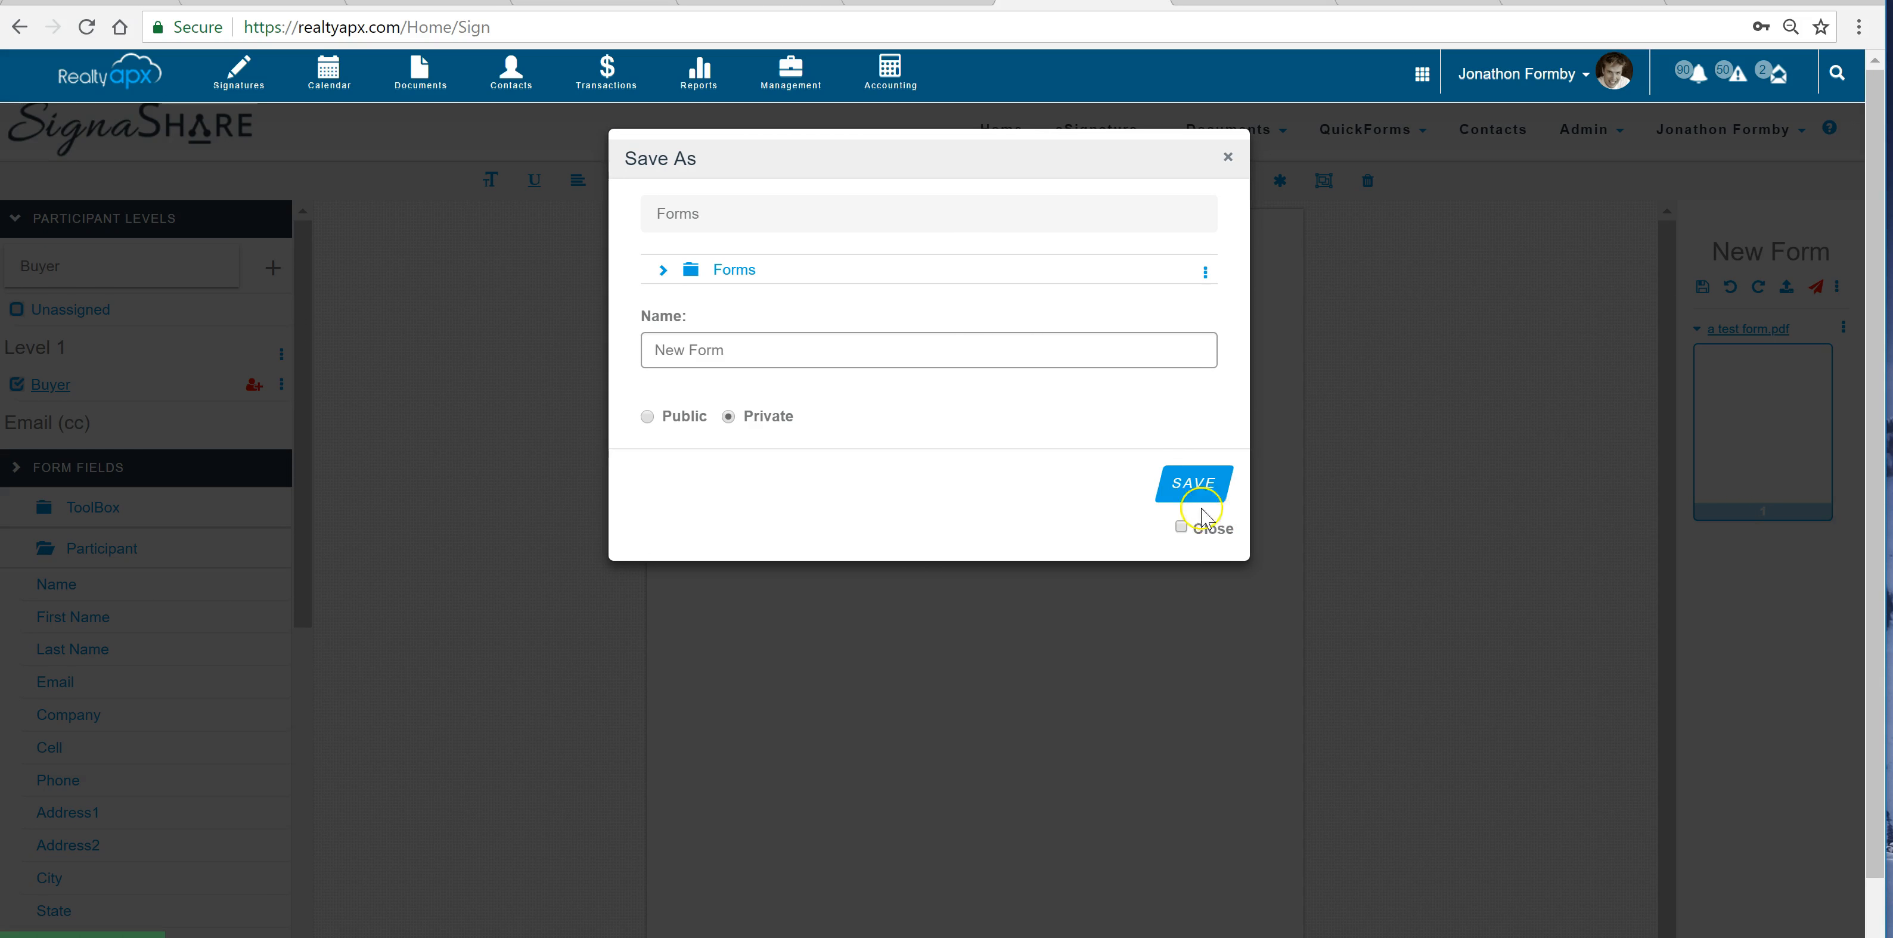
{"action": "left_click", "coordinate": [1195, 488]}
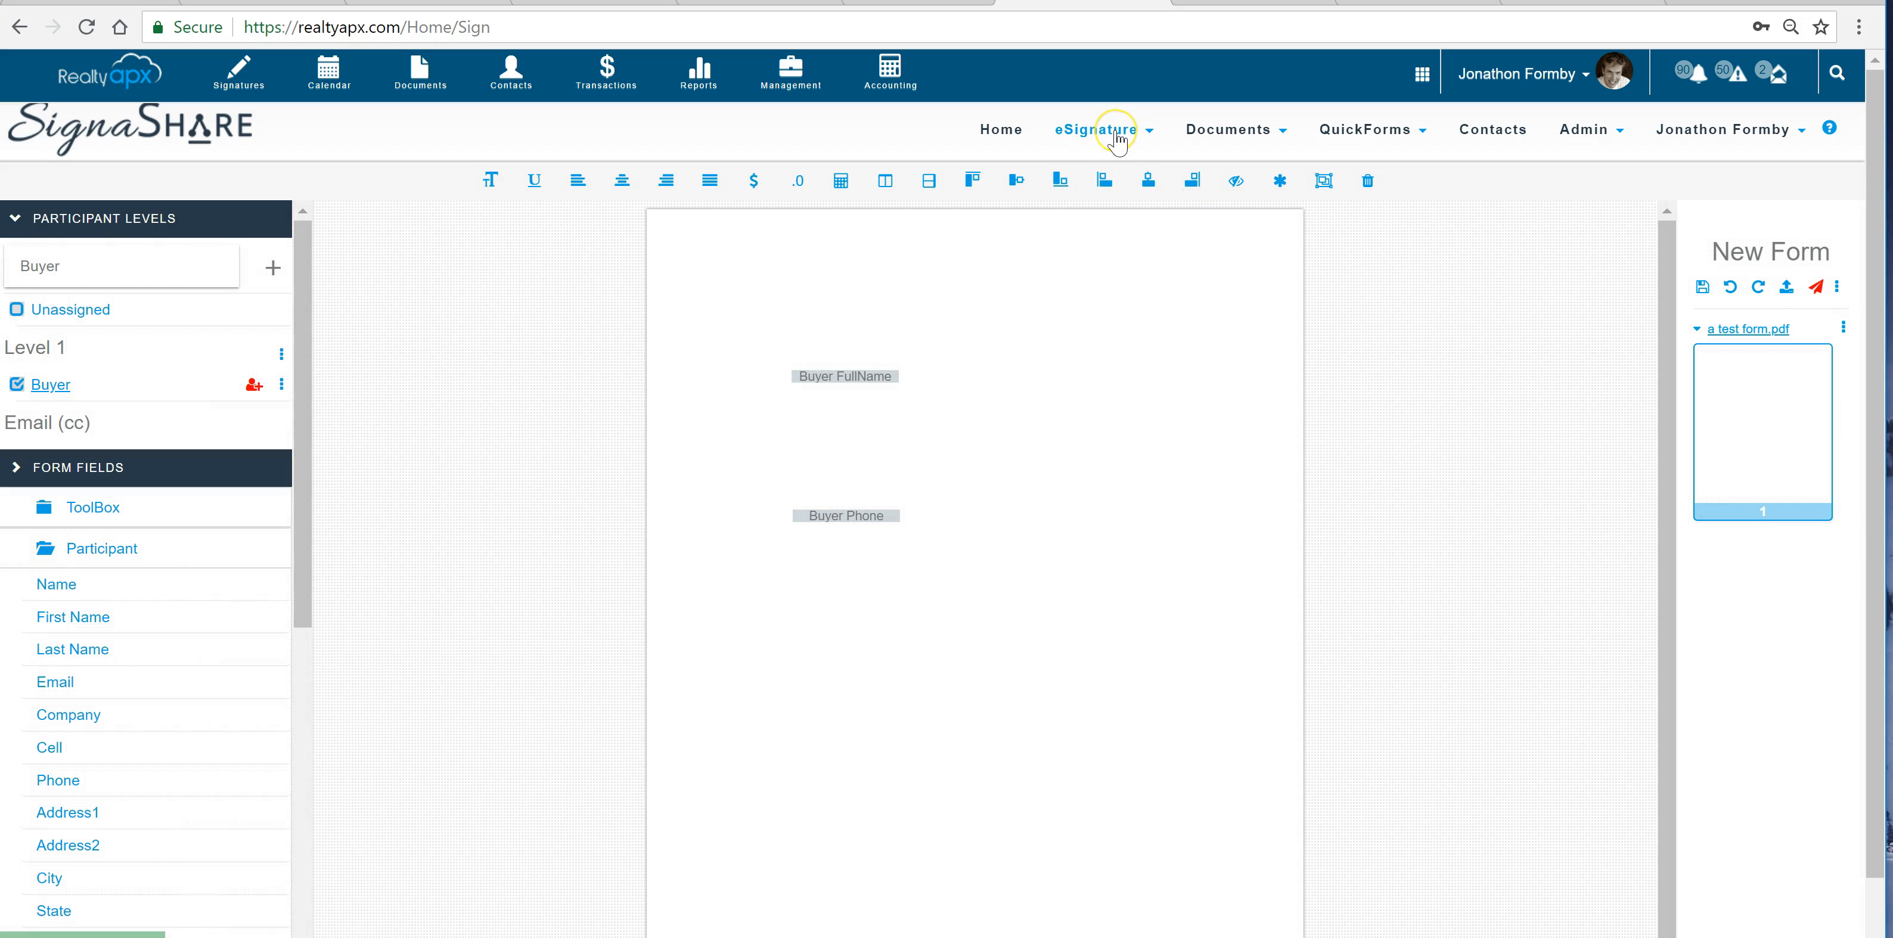
Create a new eSignature template and import the existing form ContactForm.pdf into it
{"action": "left_click", "coordinate": [1116, 138]}
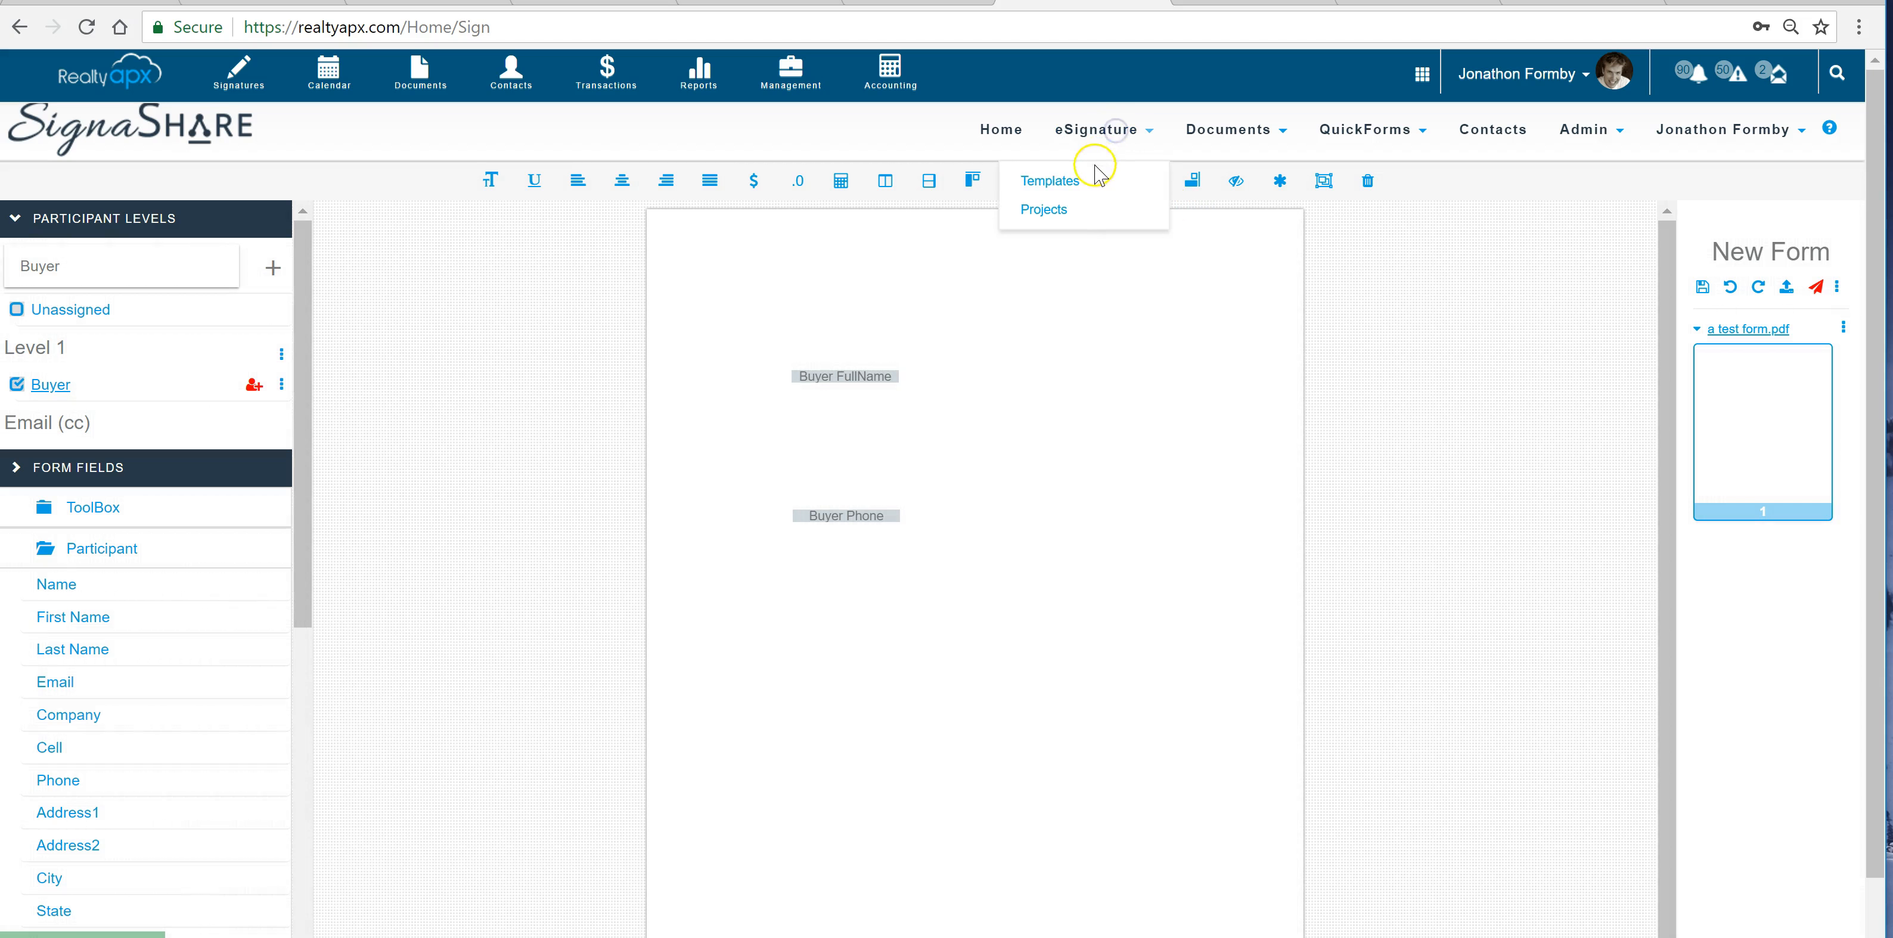
{"action": "left_click", "coordinate": [1072, 182]}
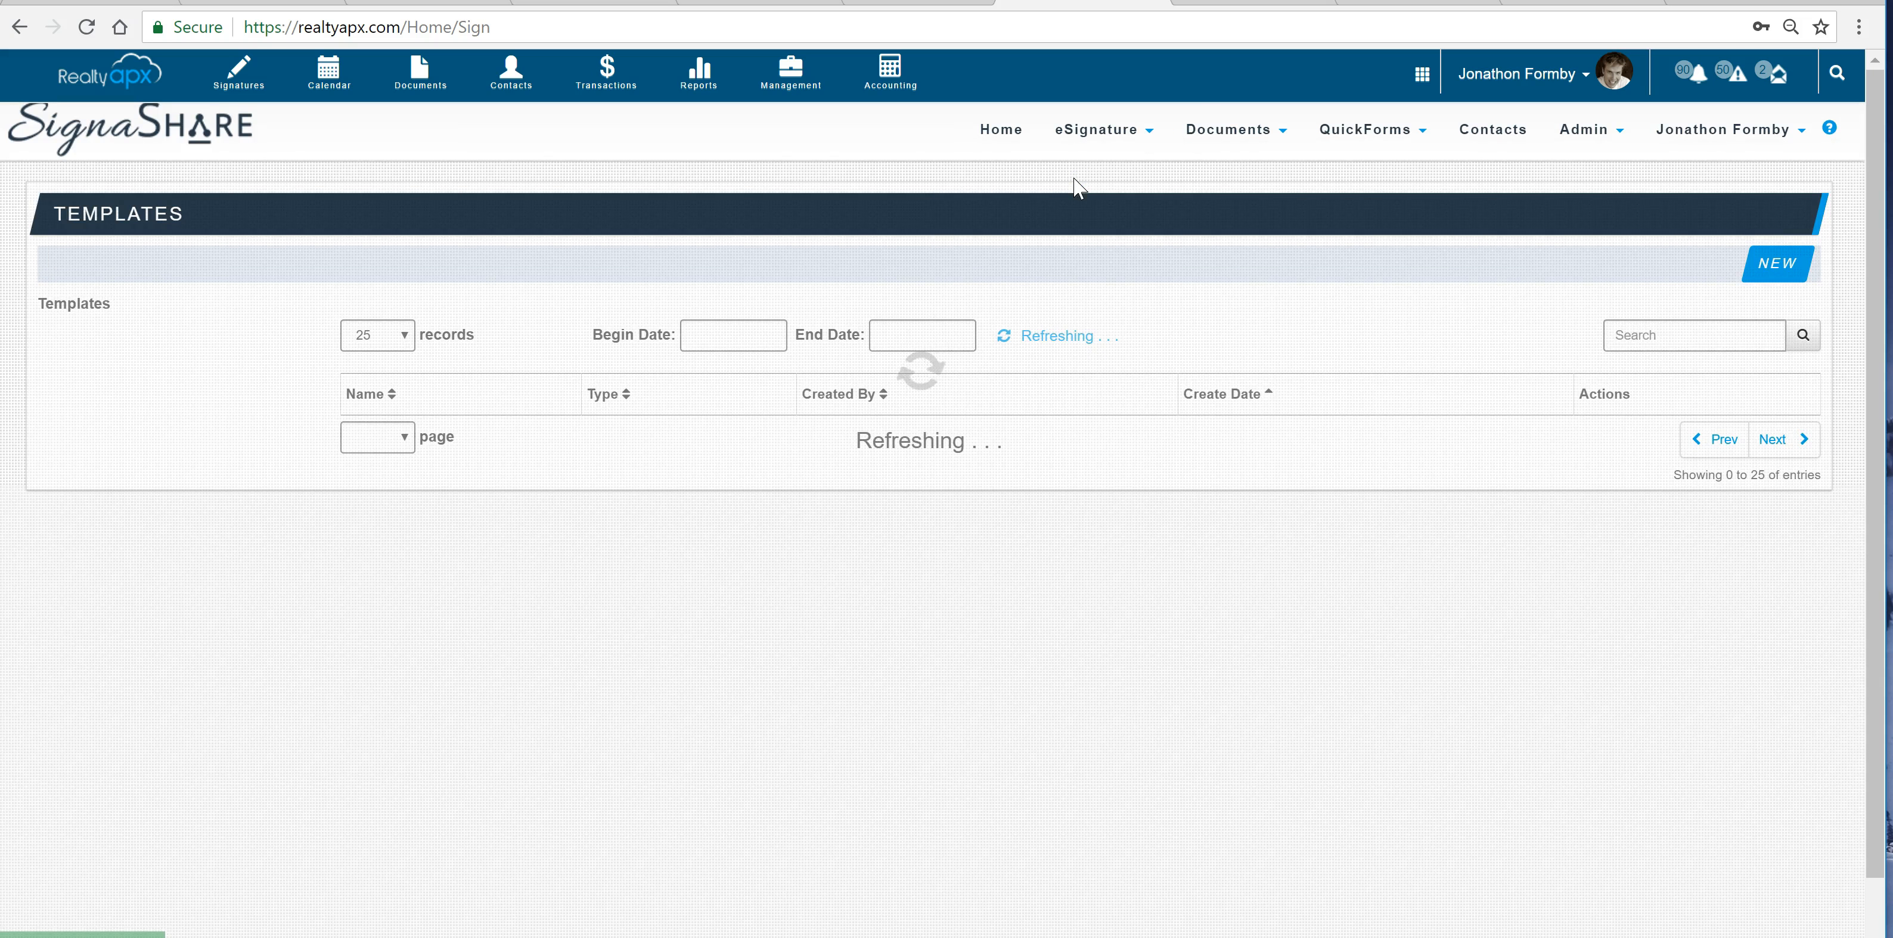
{"action": "left_click", "coordinate": [1758, 264]}
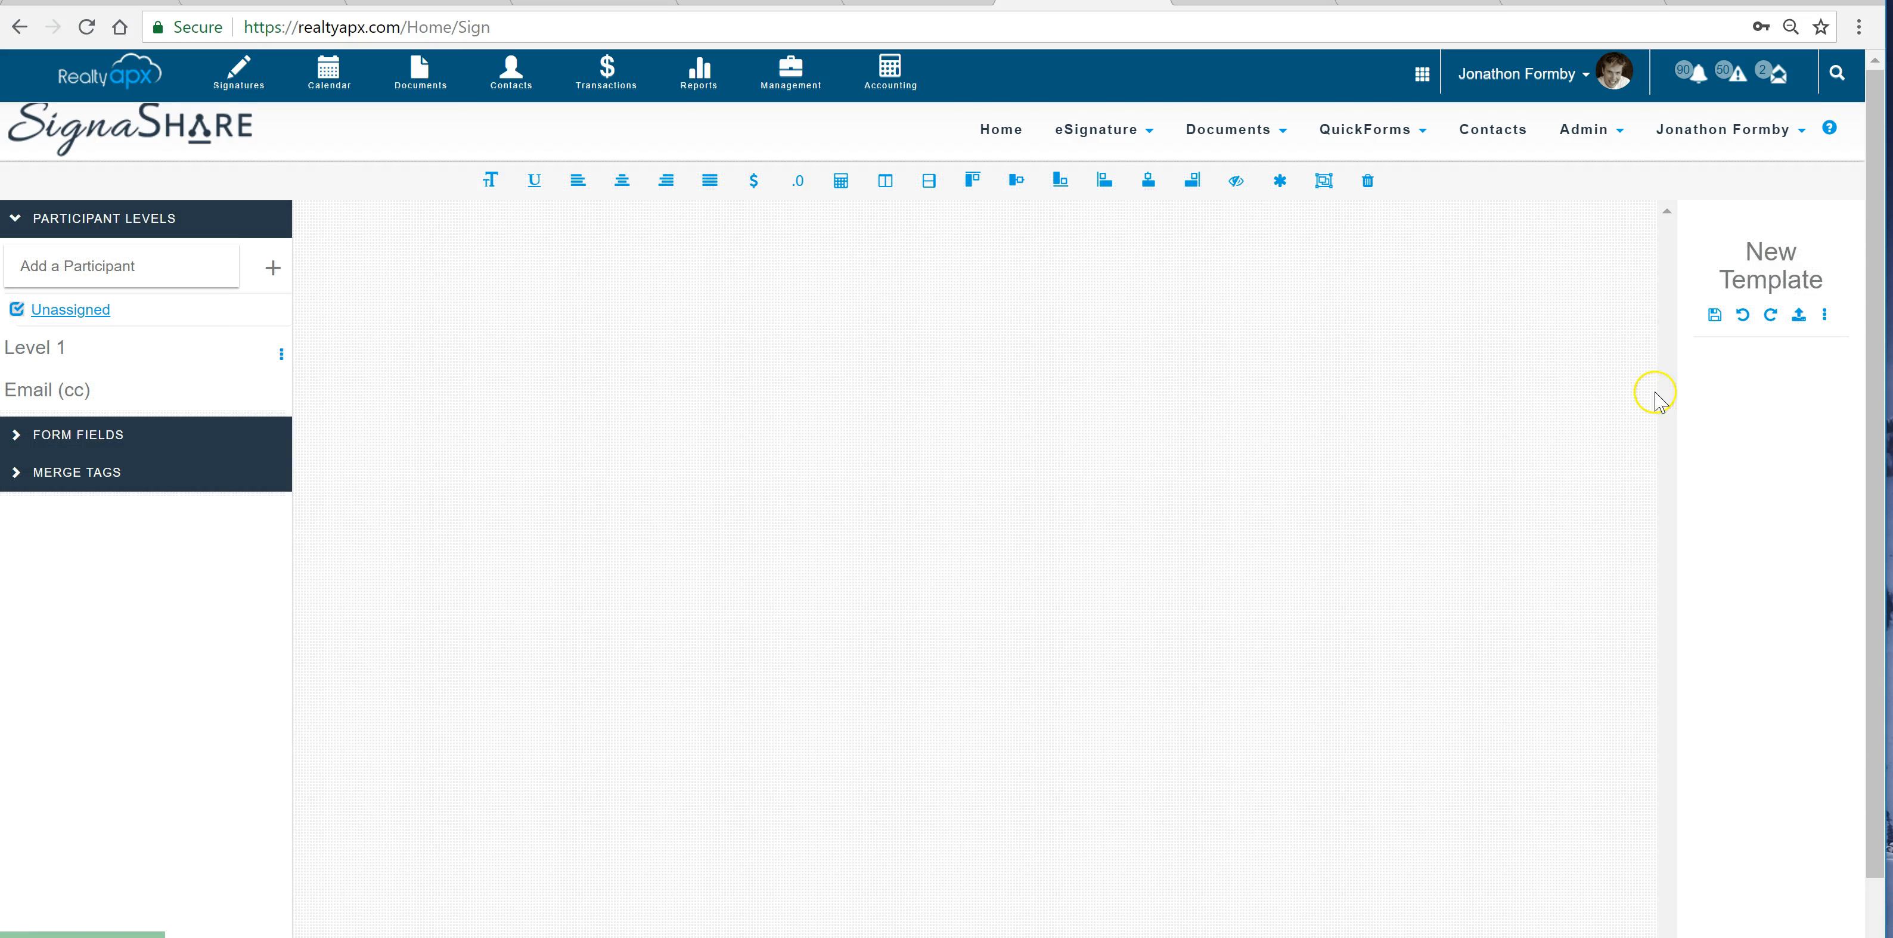
{"action": "left_click", "coordinate": [1797, 315]}
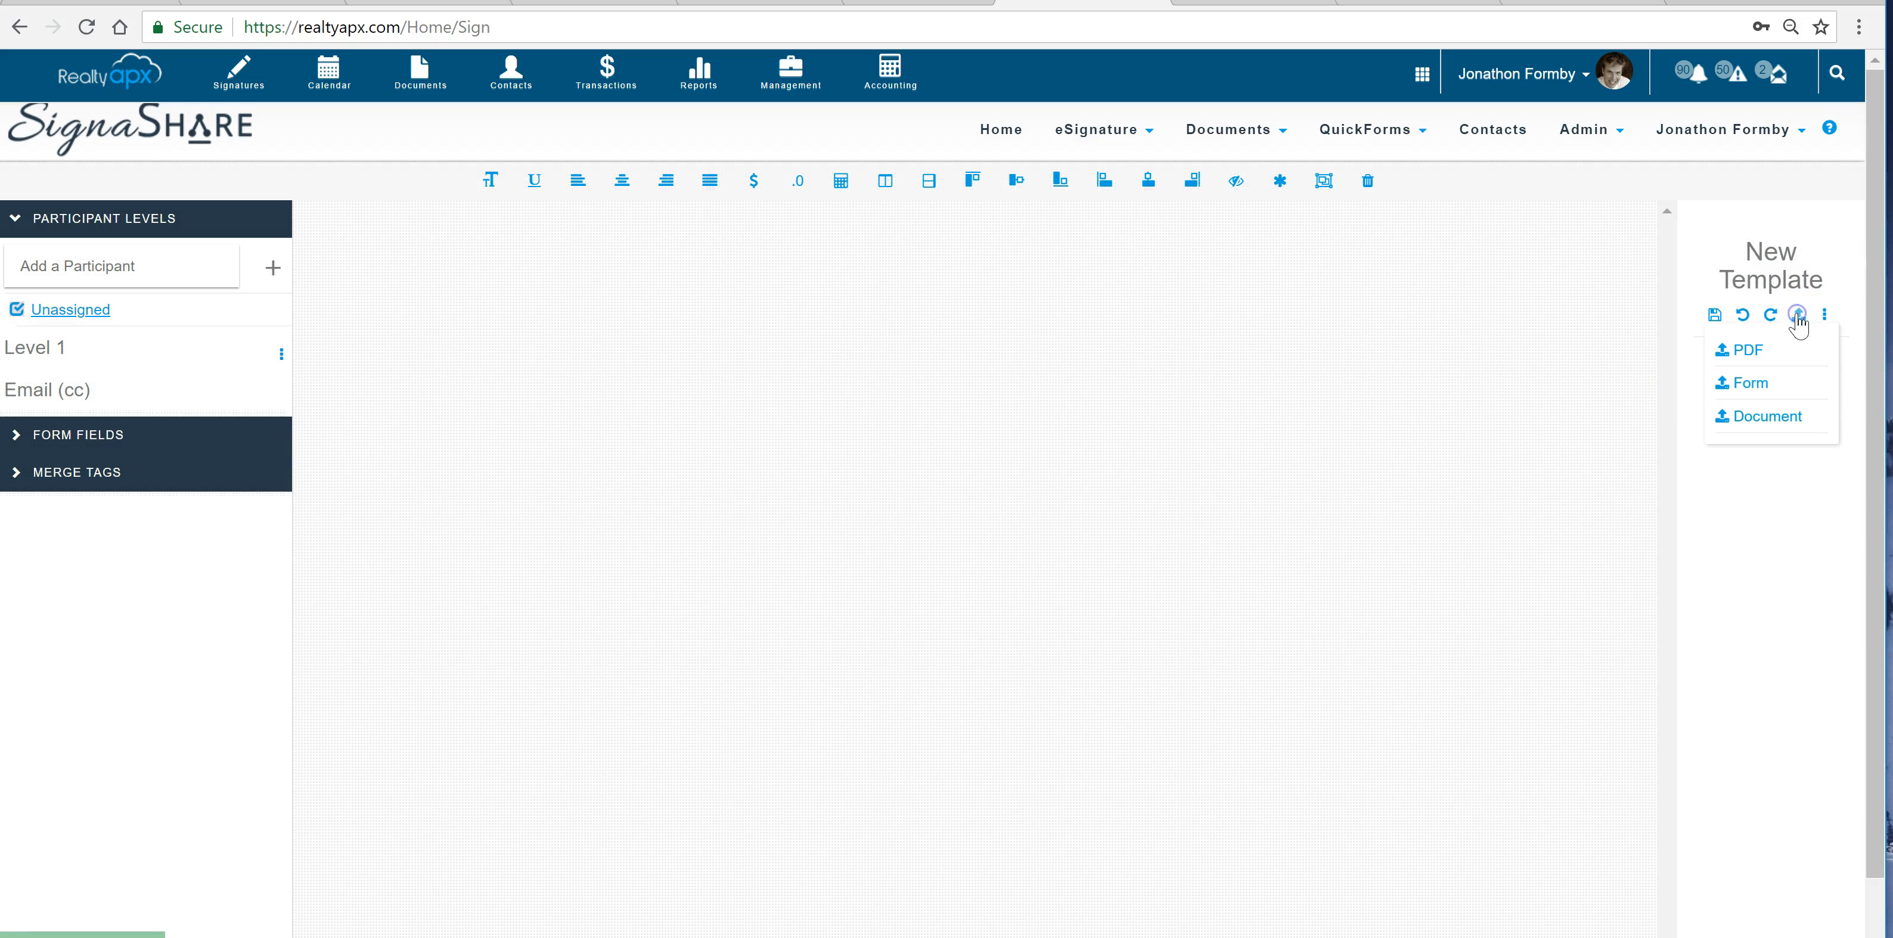
{"action": "left_click", "coordinate": [1755, 379]}
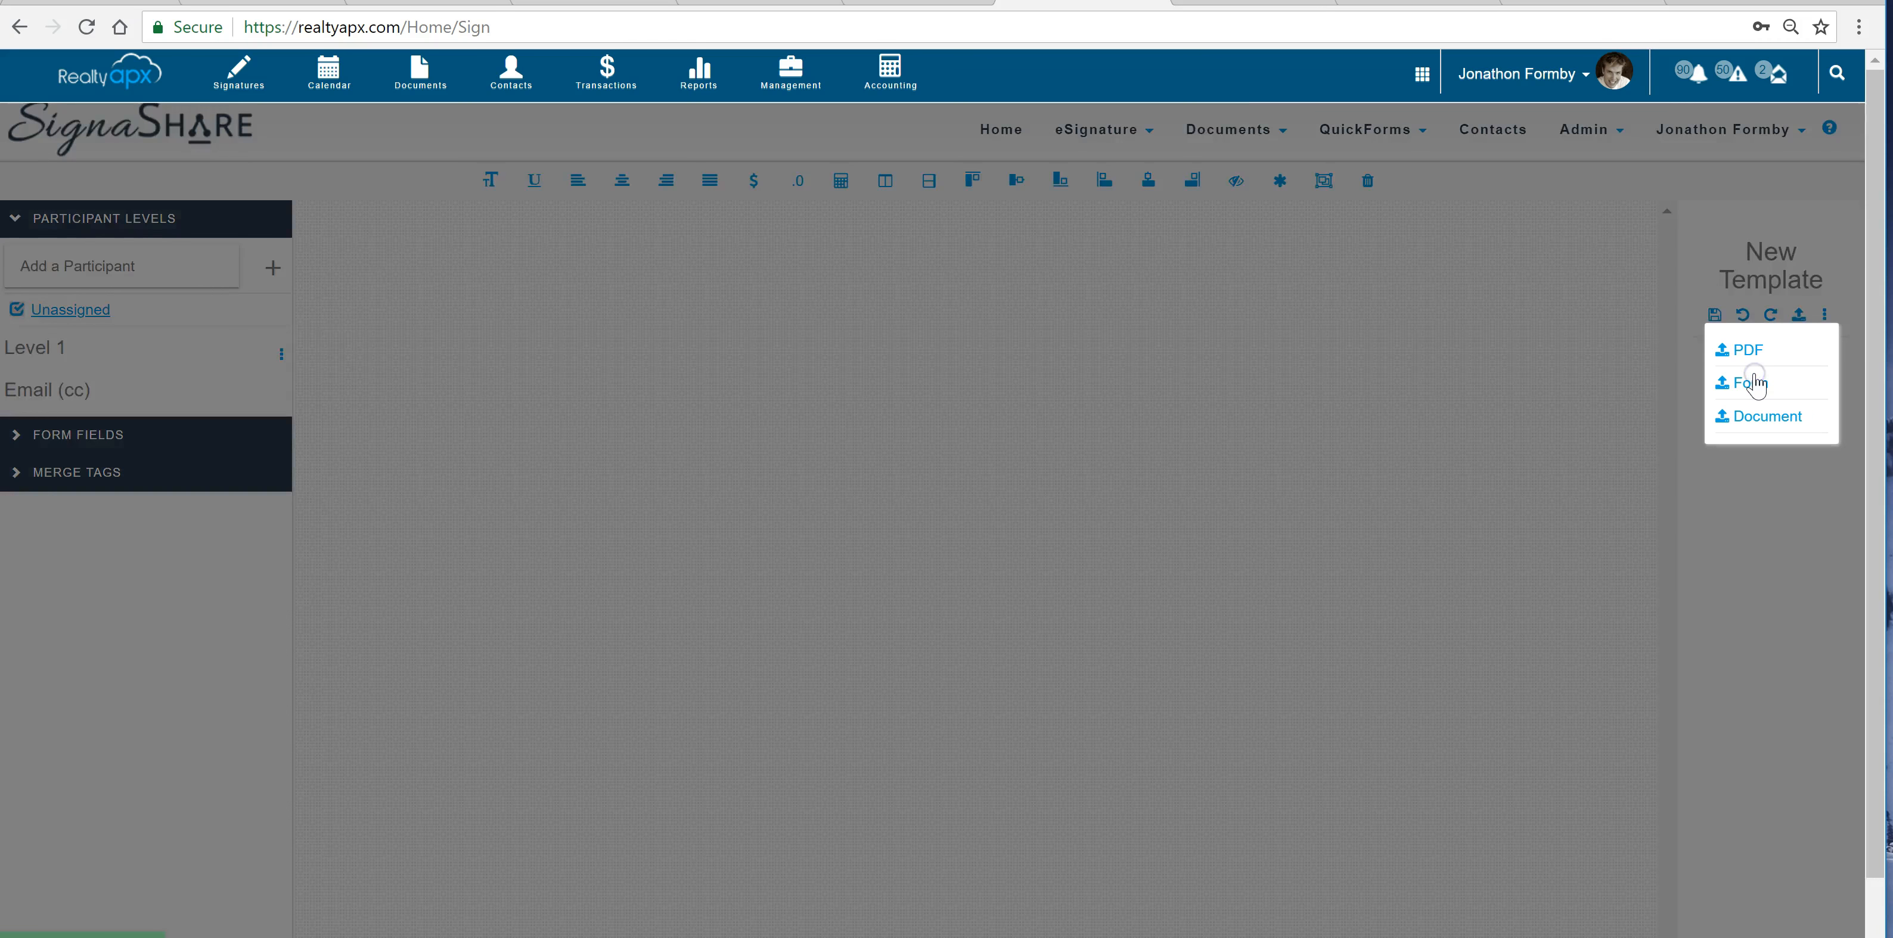
{"action": "left_click", "coordinate": [722, 440]}
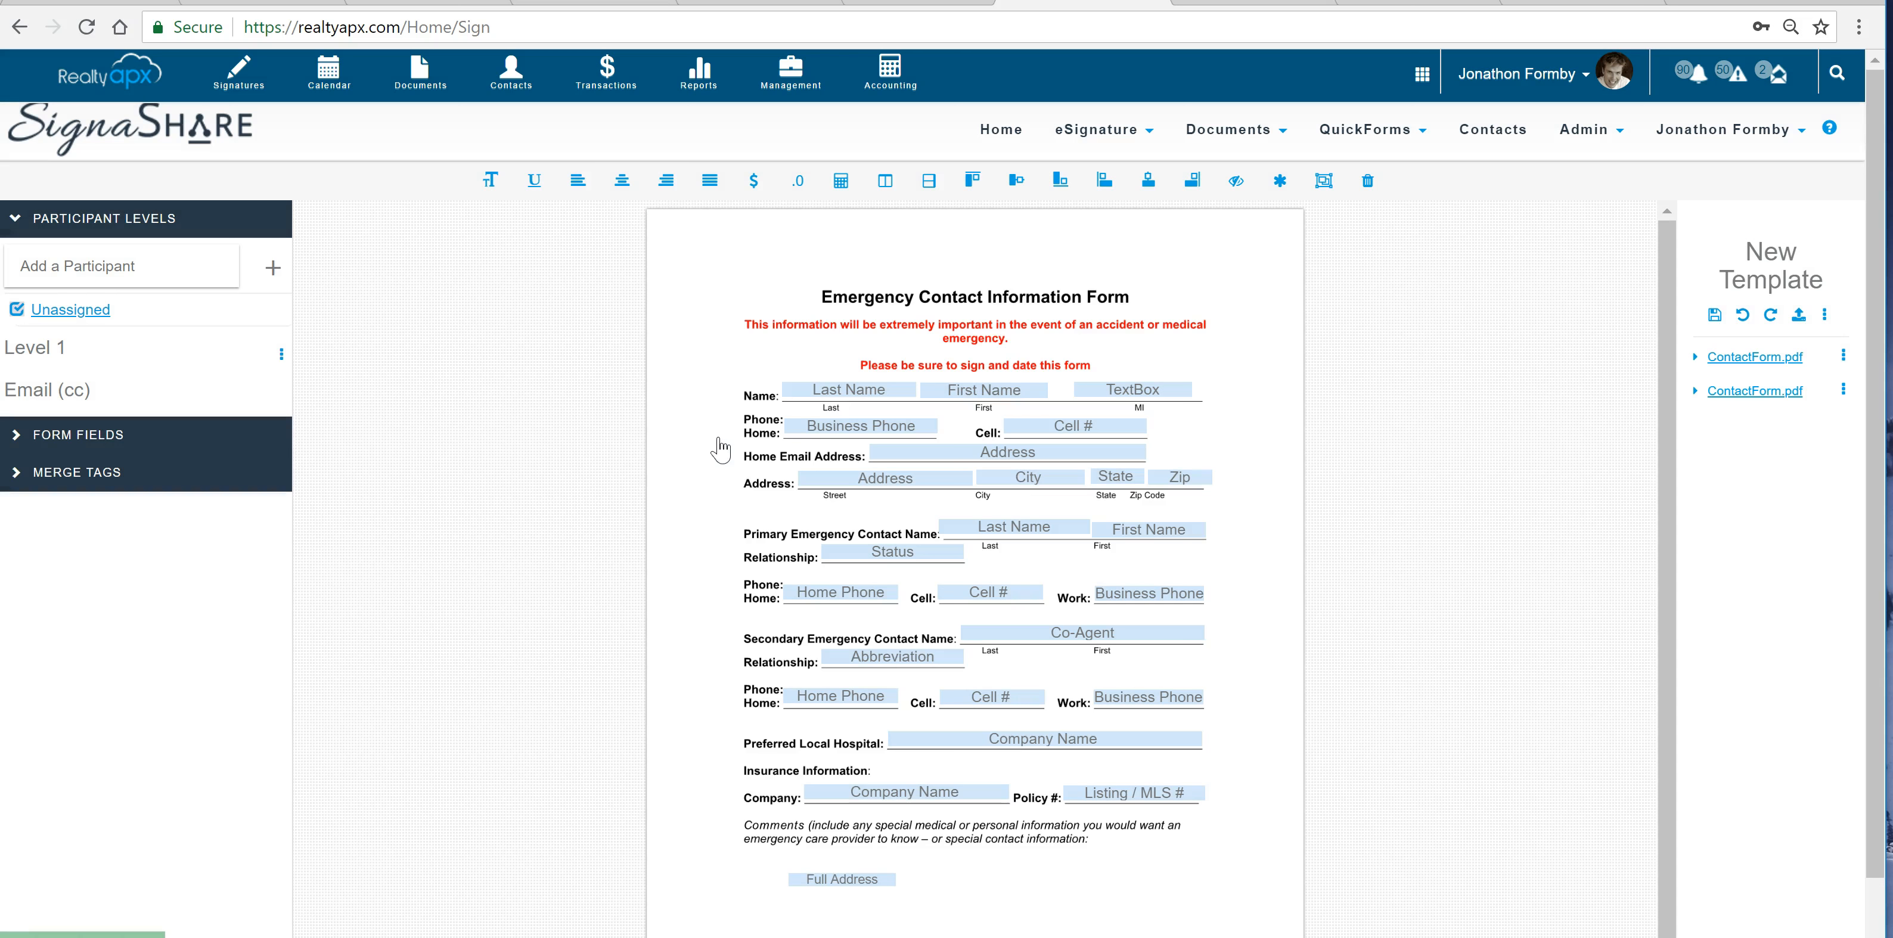
Enter Buyer as the participant role and place a Signature field beside the Full Address field on the contact form
{"action": "left_click", "coordinate": [124, 265]}
{"action": "type", "text": "buy"}
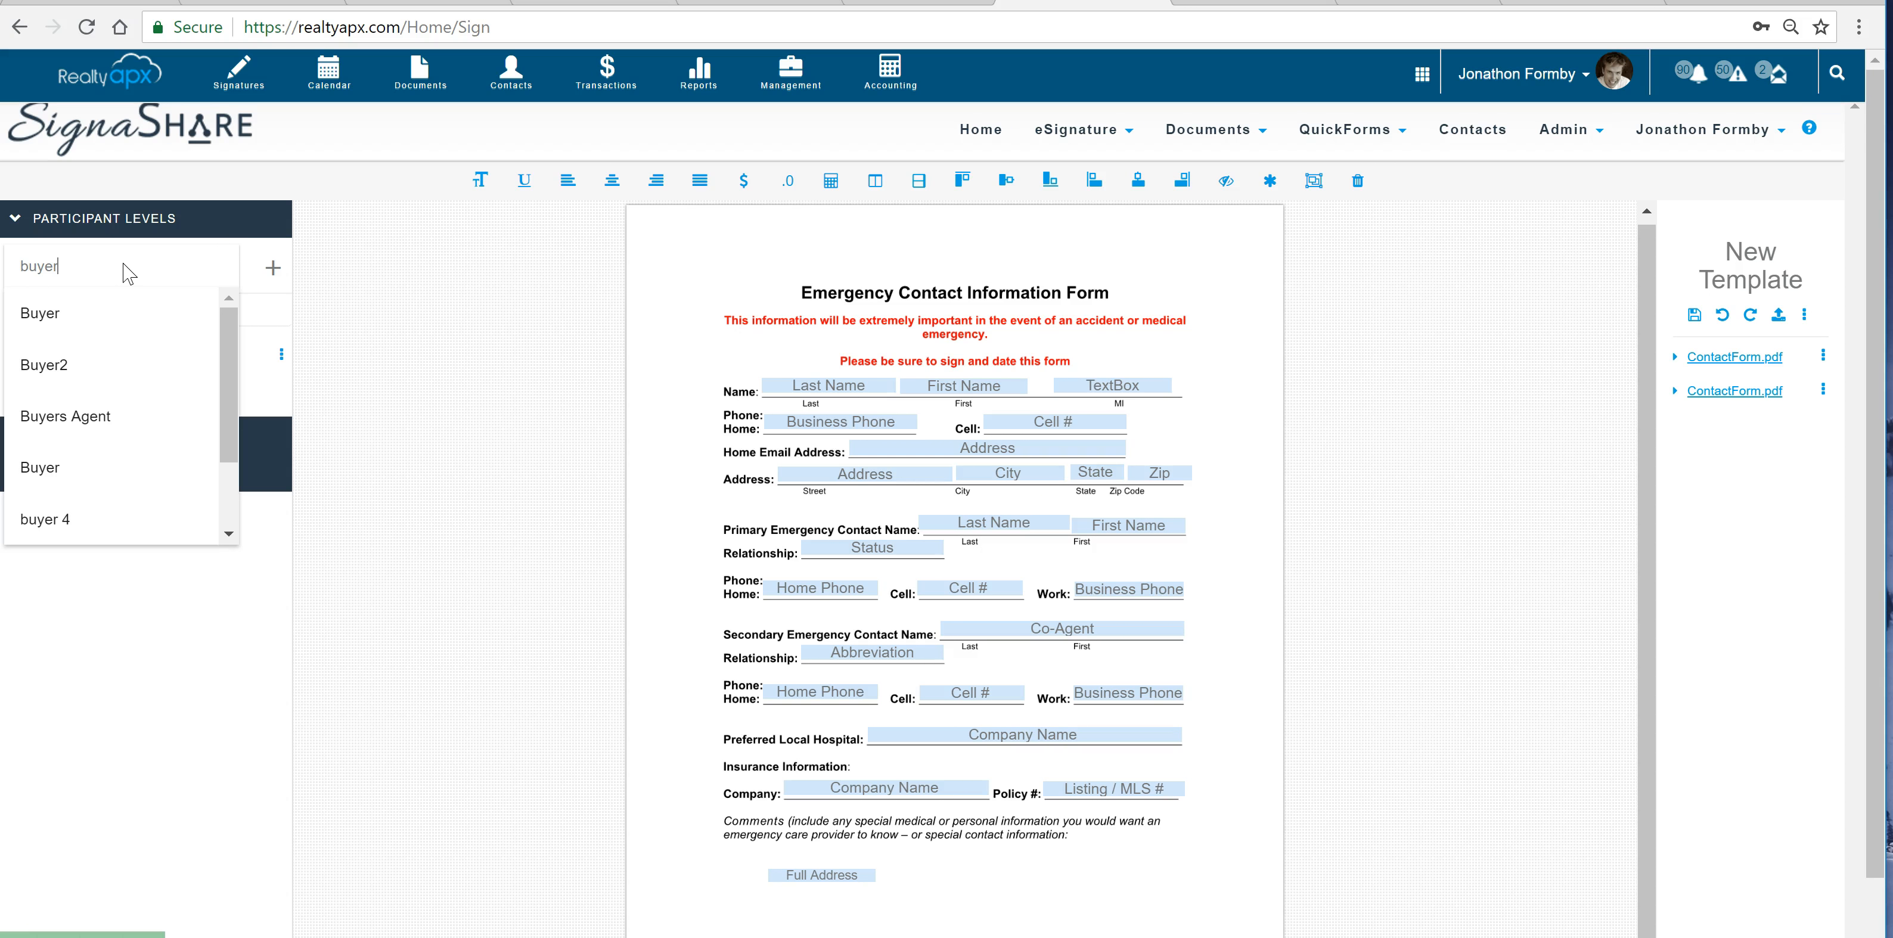
{"action": "type", "text": "er"}
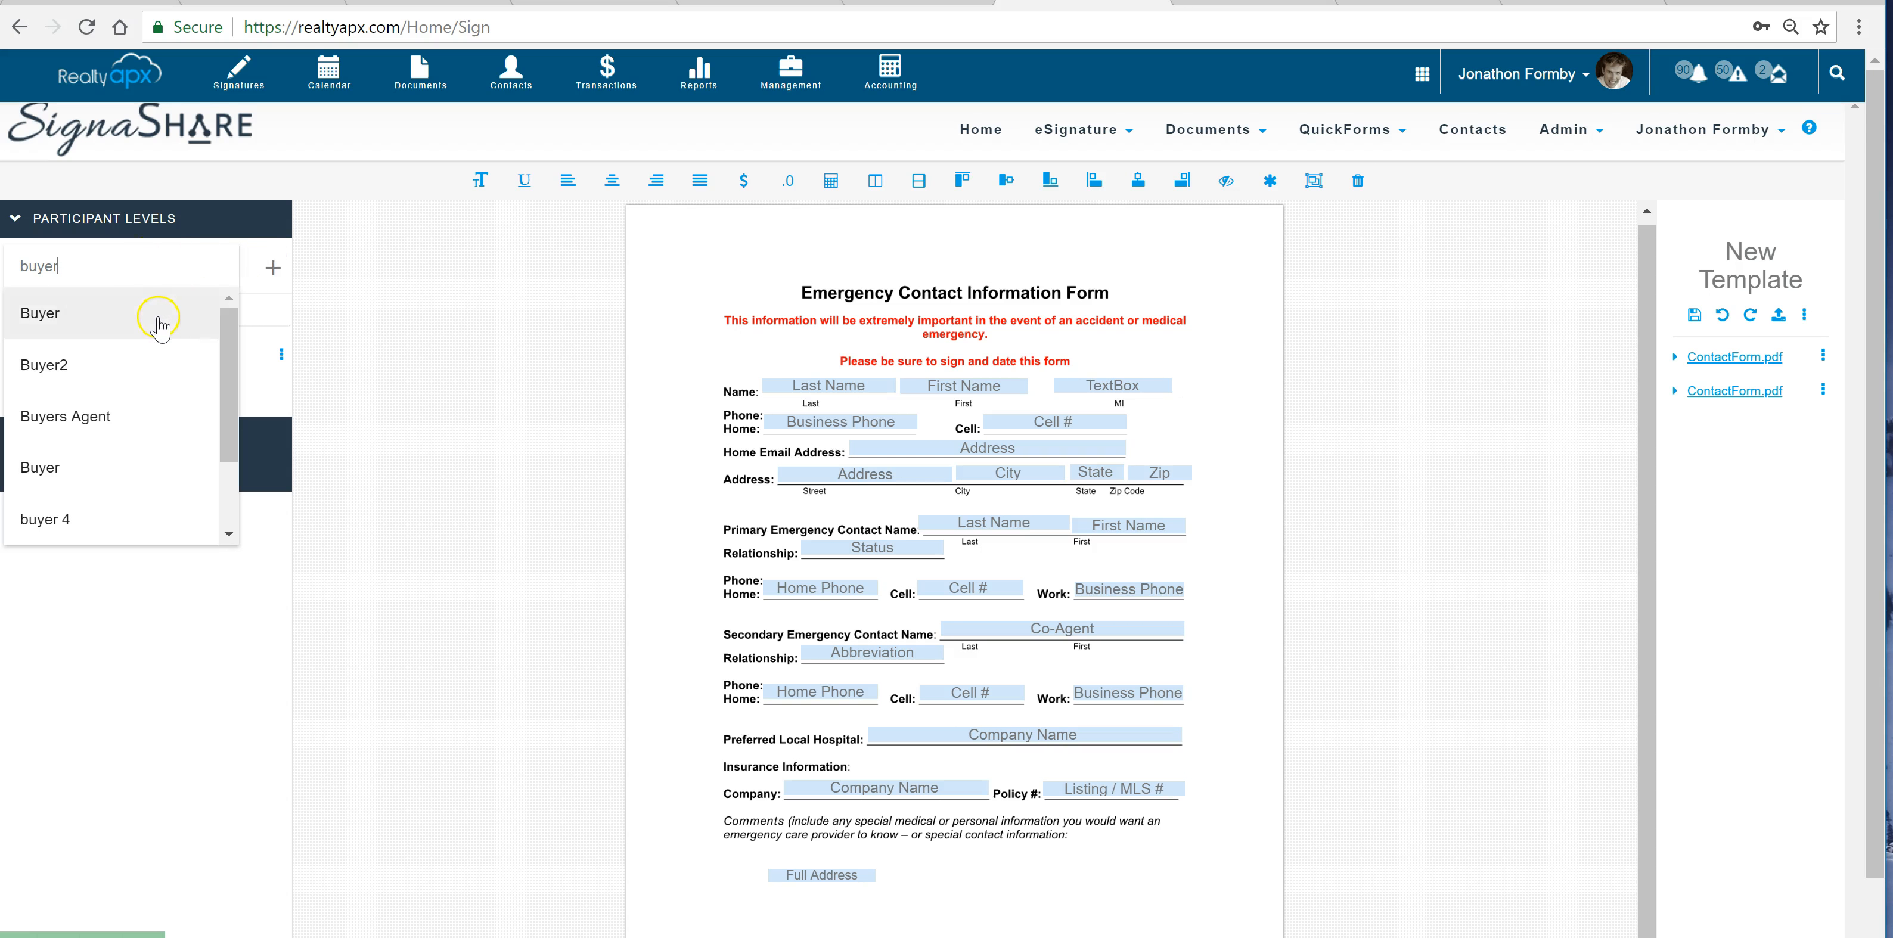
{"action": "left_click", "coordinate": [158, 315]}
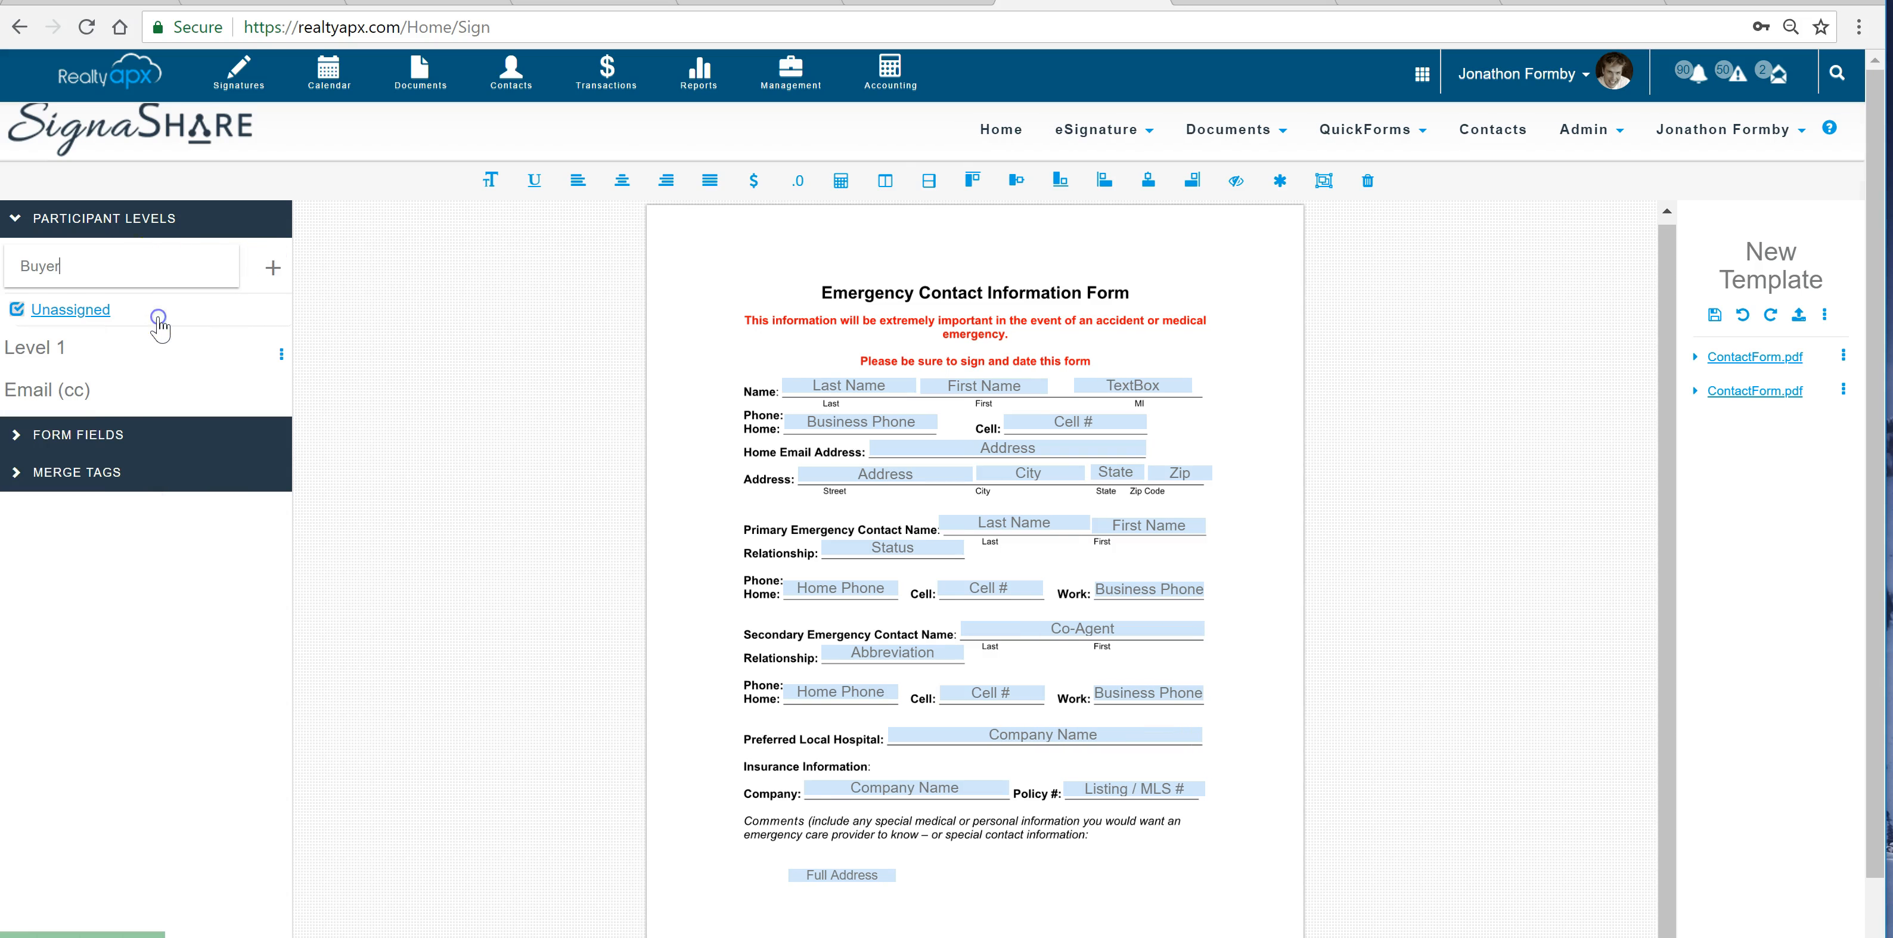
{"action": "left_click", "coordinate": [111, 433]}
{"action": "left_click", "coordinate": [92, 500]}
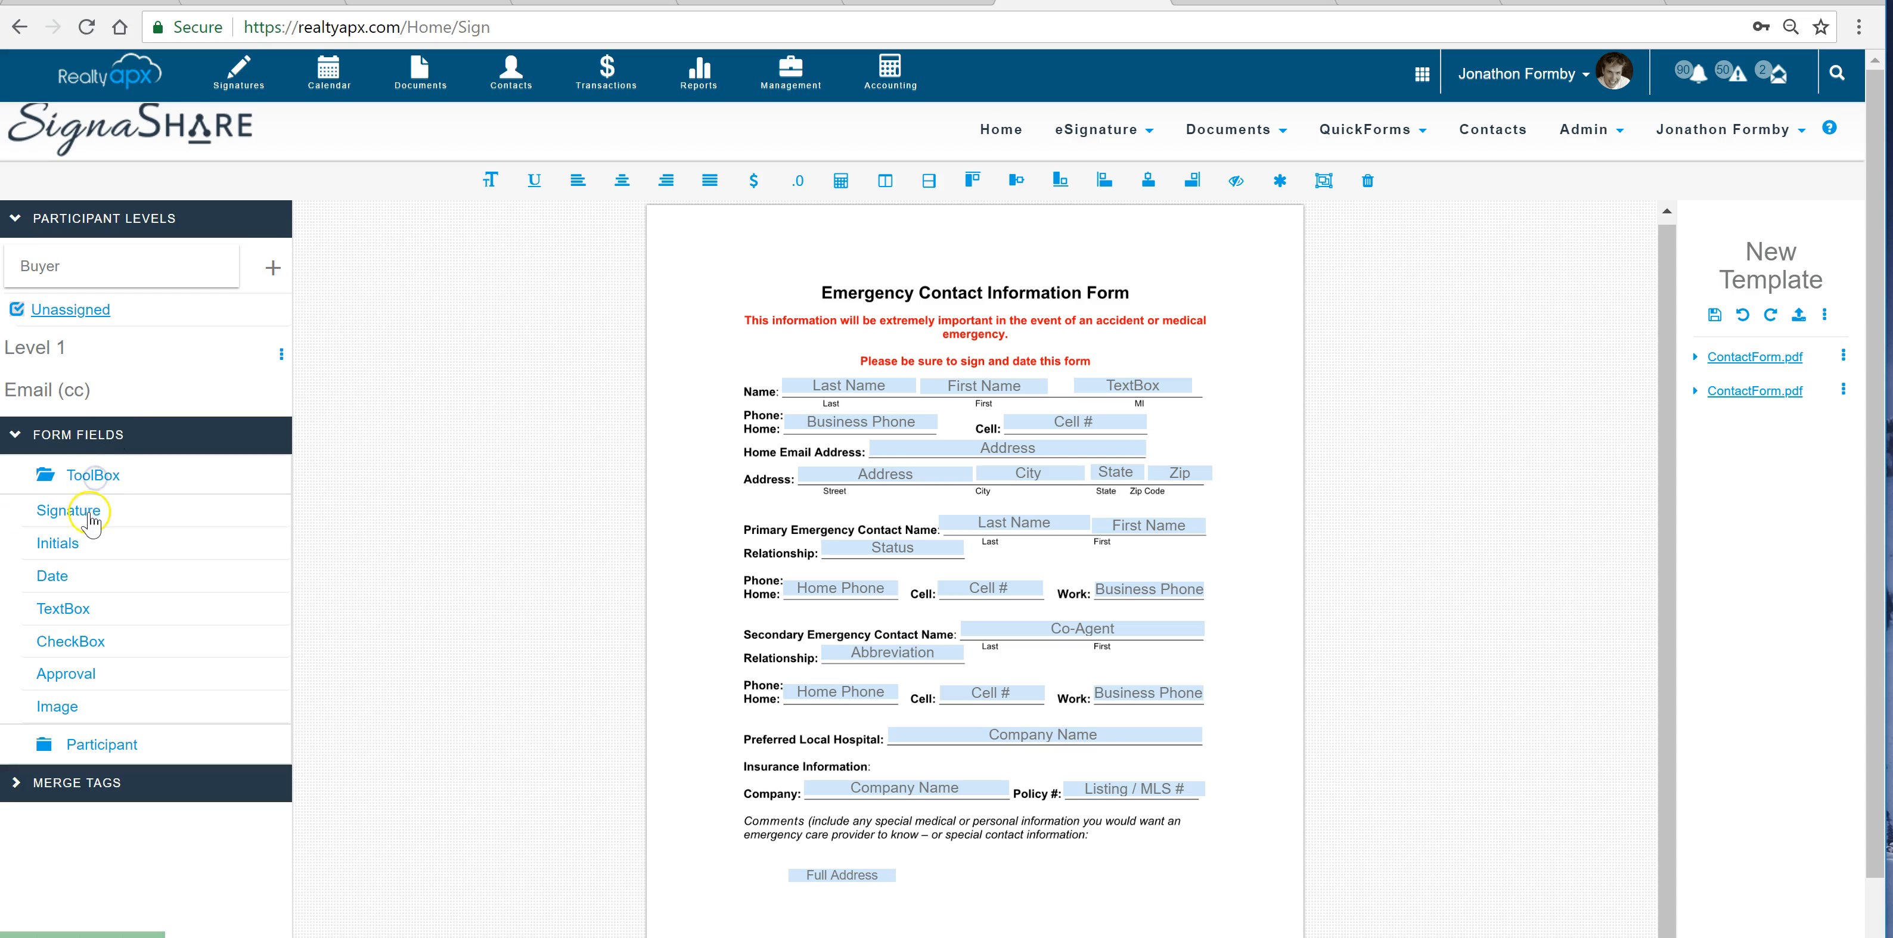
{"action": "left_click_drag", "start_coordinate": [88, 513], "coordinate": [935, 871]}
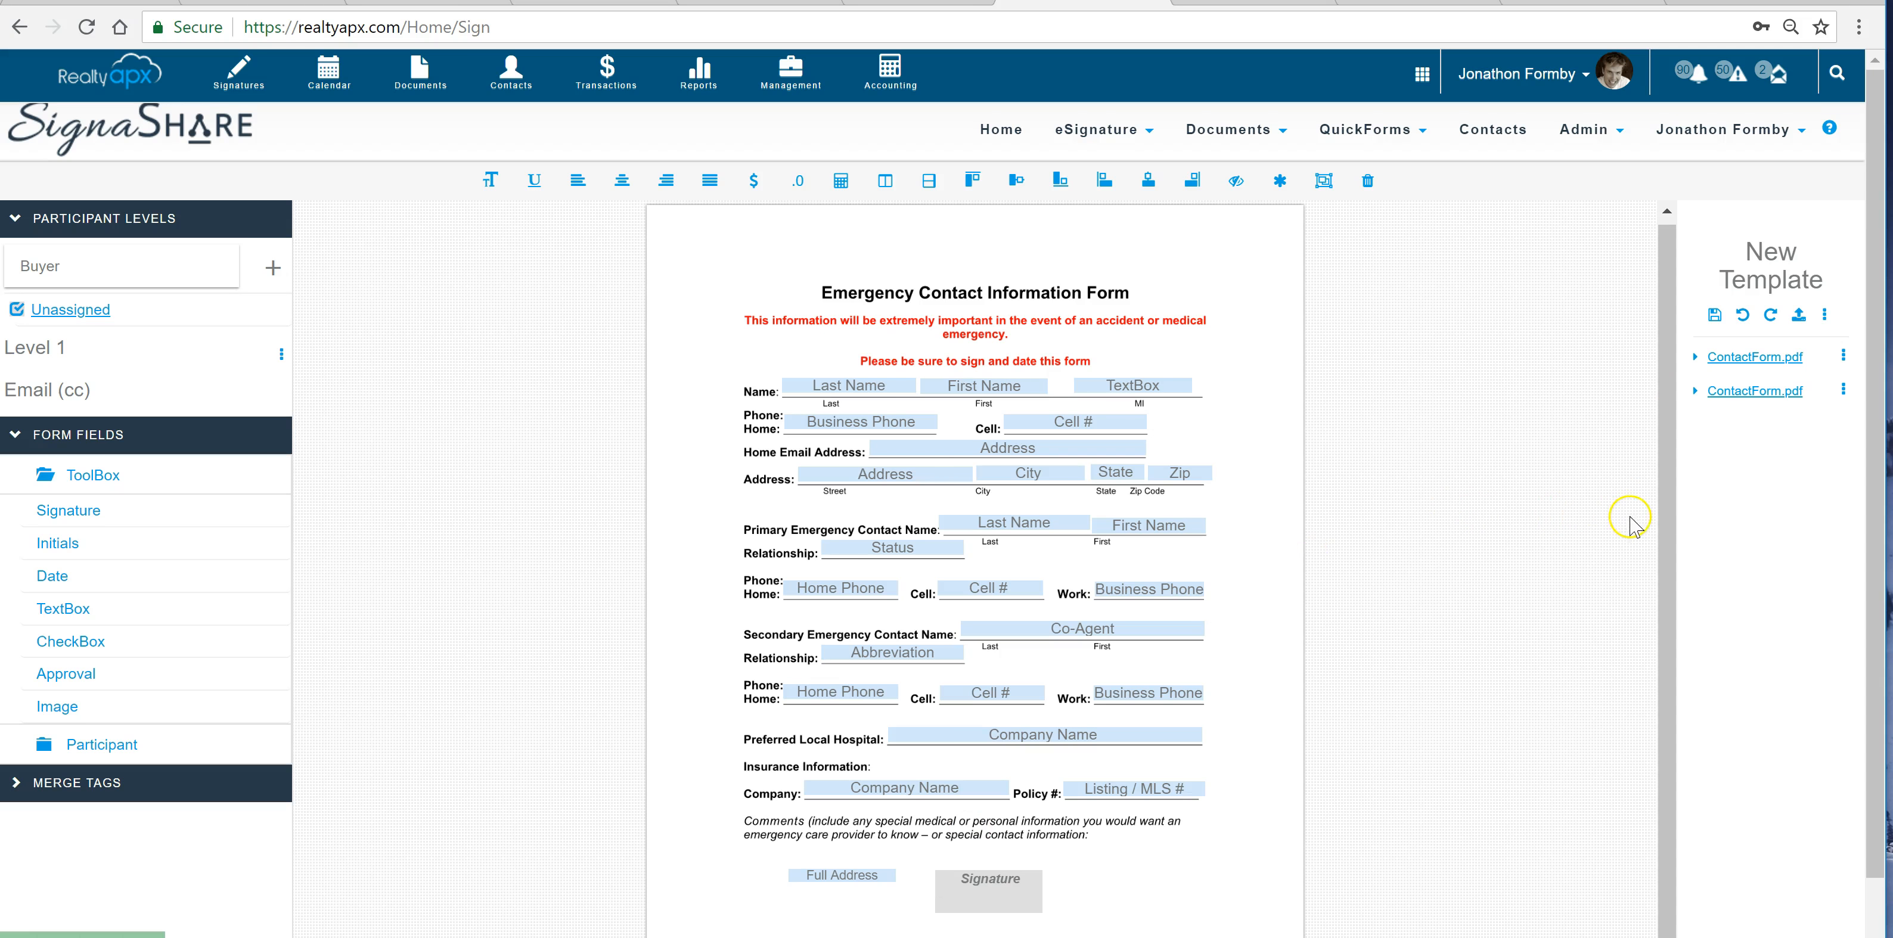
Save the template as New Template 1 in the Templates folder with private access
{"action": "left_click", "coordinate": [1715, 318]}
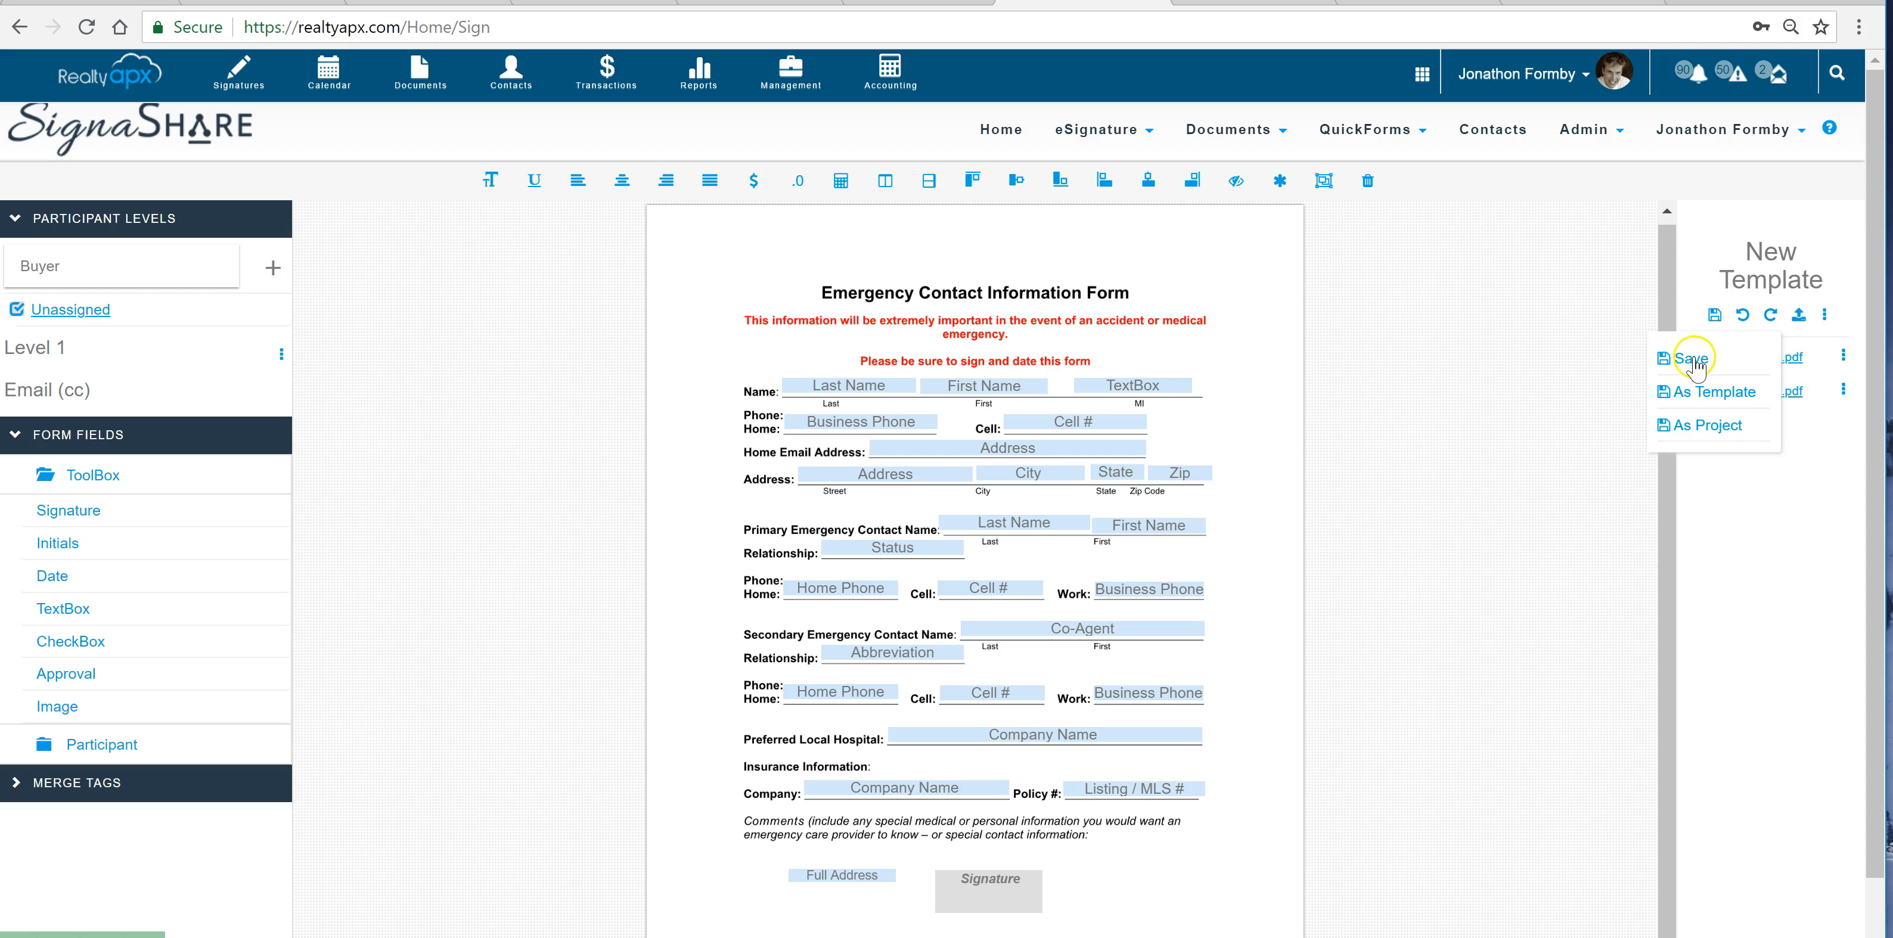
{"action": "left_click", "coordinate": [1656, 385]}
{"action": "left_click", "coordinate": [808, 354]}
{"action": "type", "text": "1"}
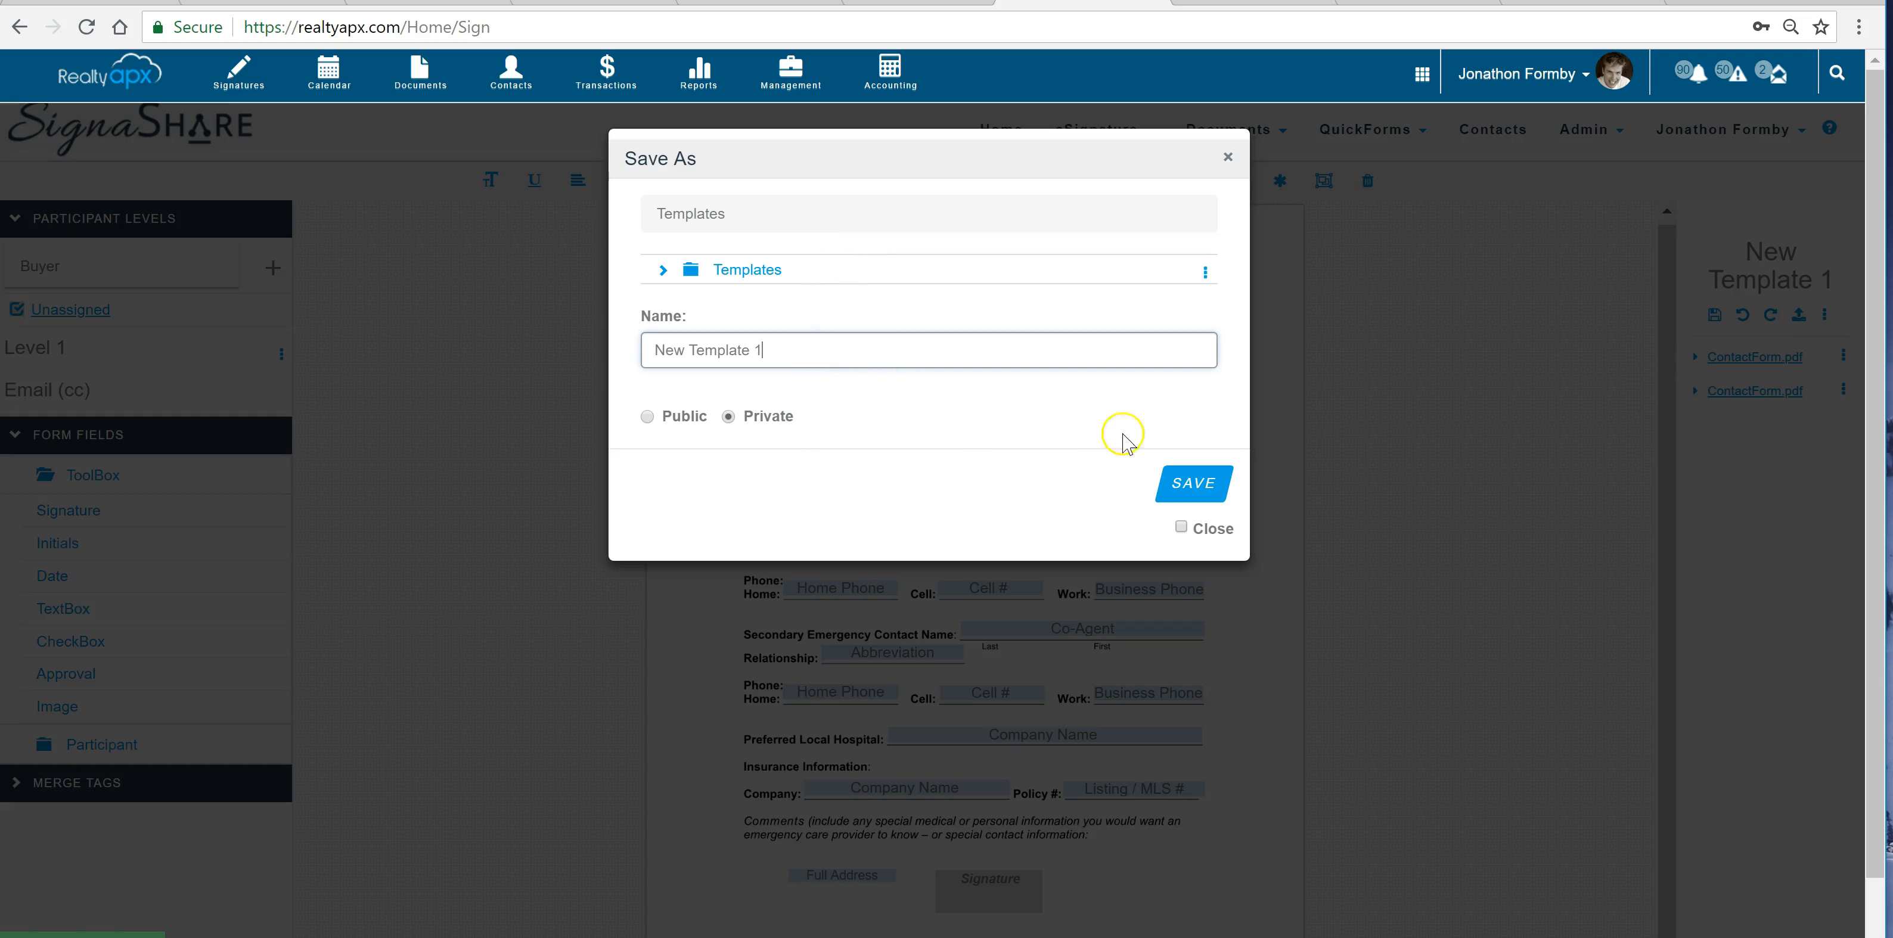
{"action": "left_click", "coordinate": [1170, 481]}
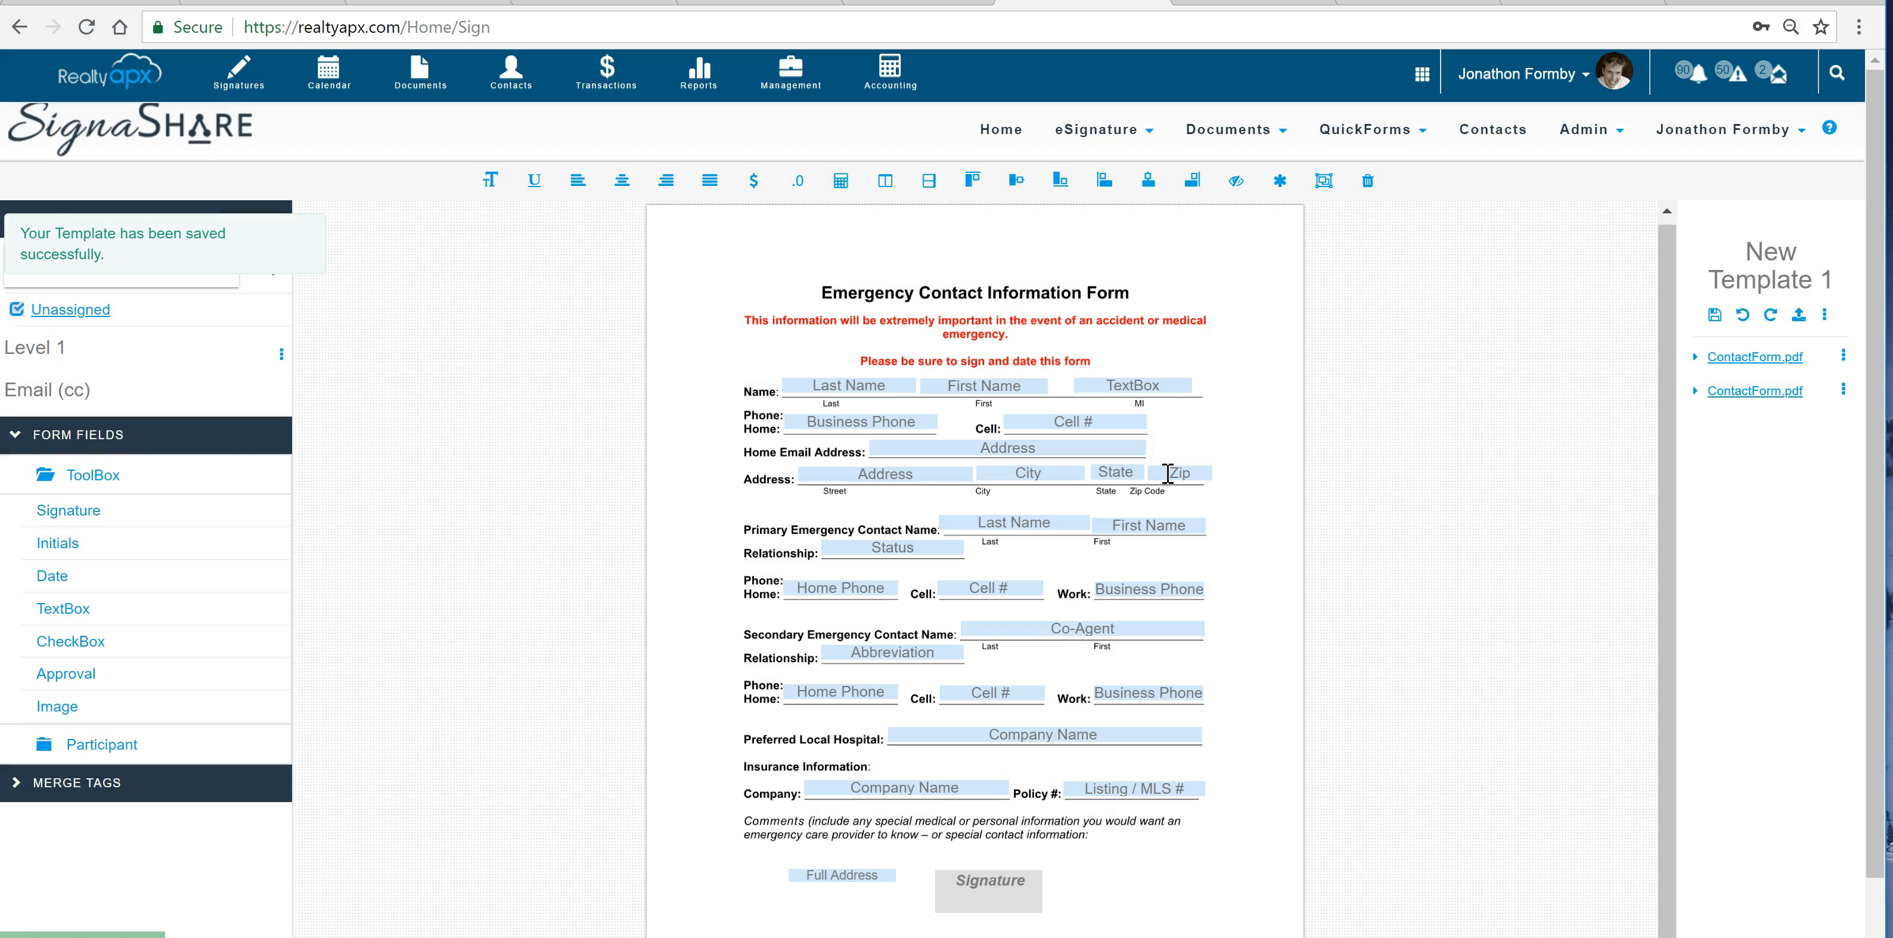
Go to the account's initial setup page and open the Residential doc list for editing
{"action": "left_click", "coordinate": [108, 74]}
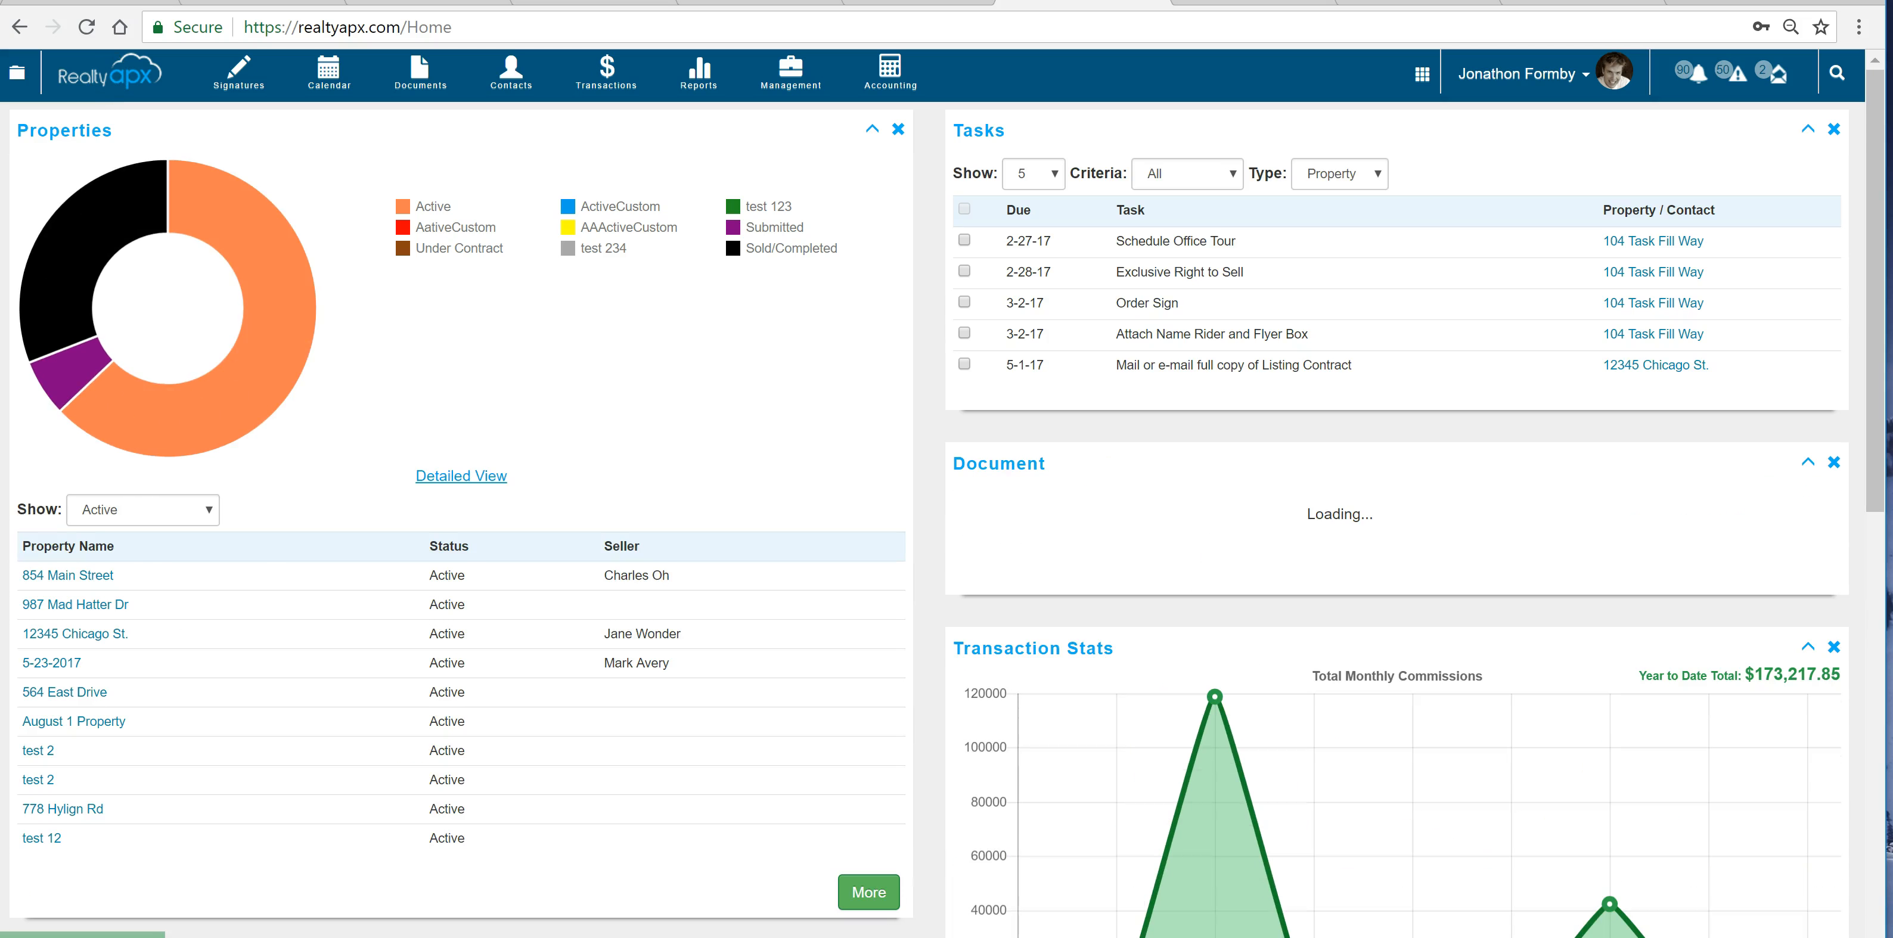
{"action": "left_click", "coordinate": [1551, 74]}
{"action": "left_click", "coordinate": [1520, 116]}
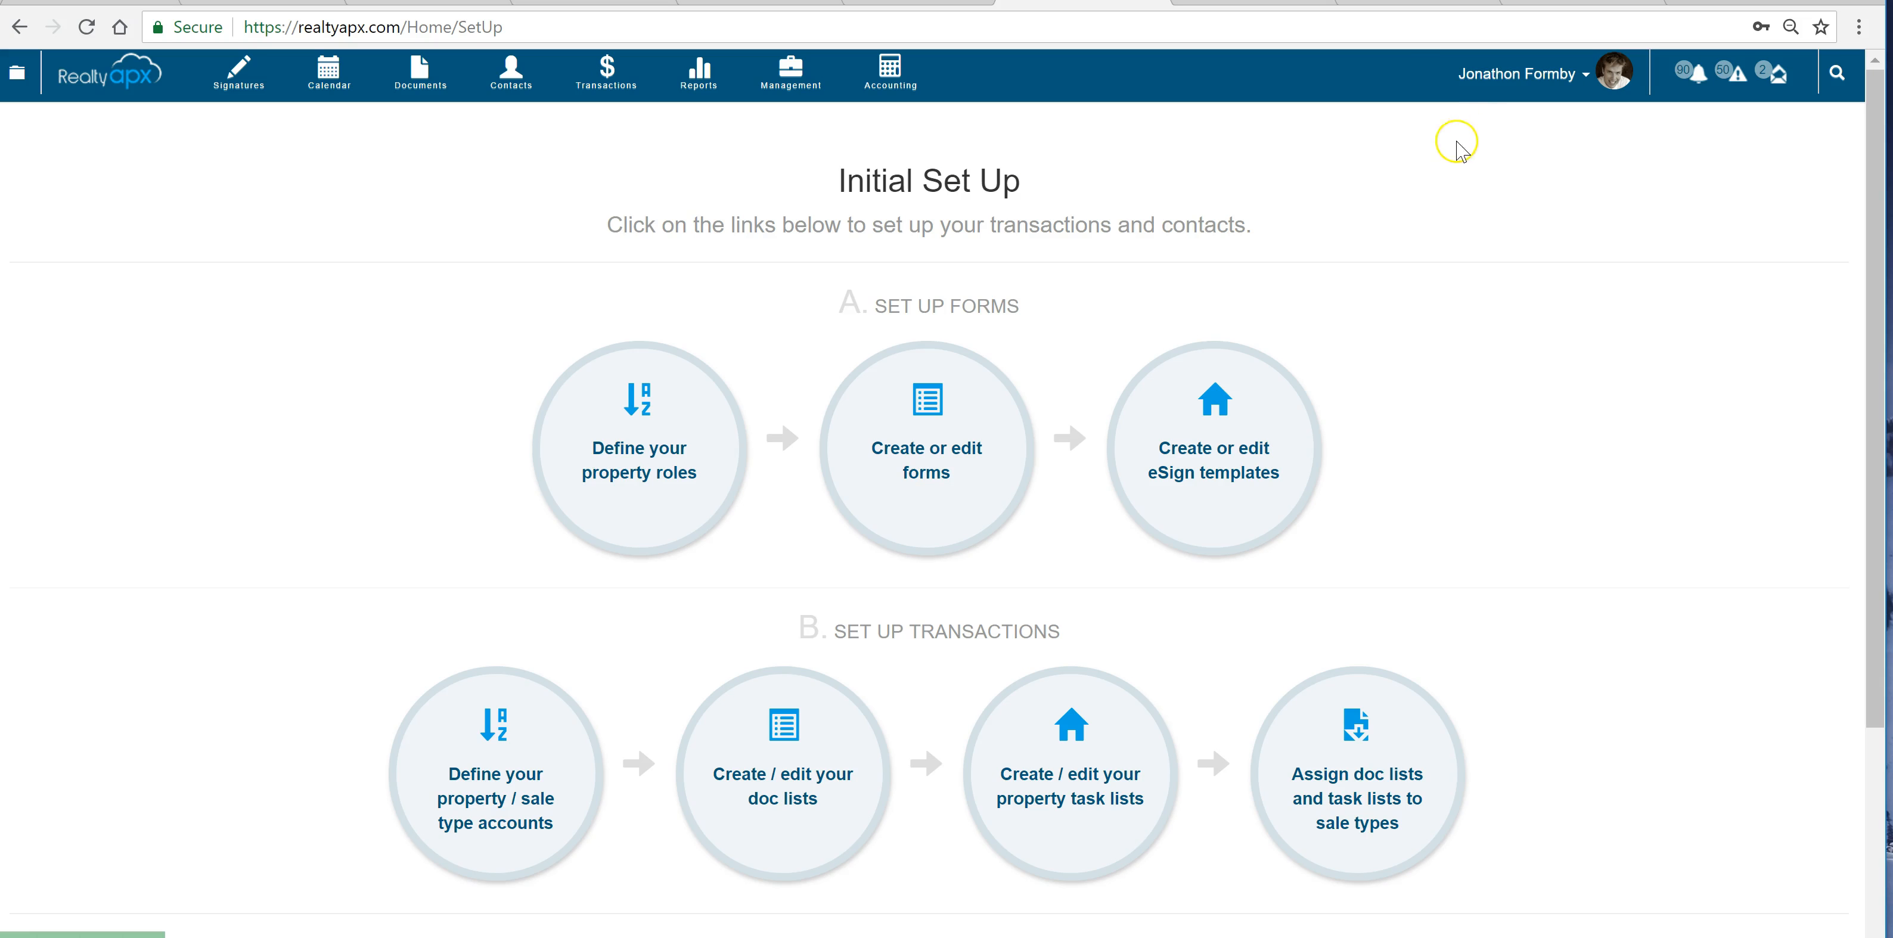
{"action": "left_click", "coordinate": [871, 794]}
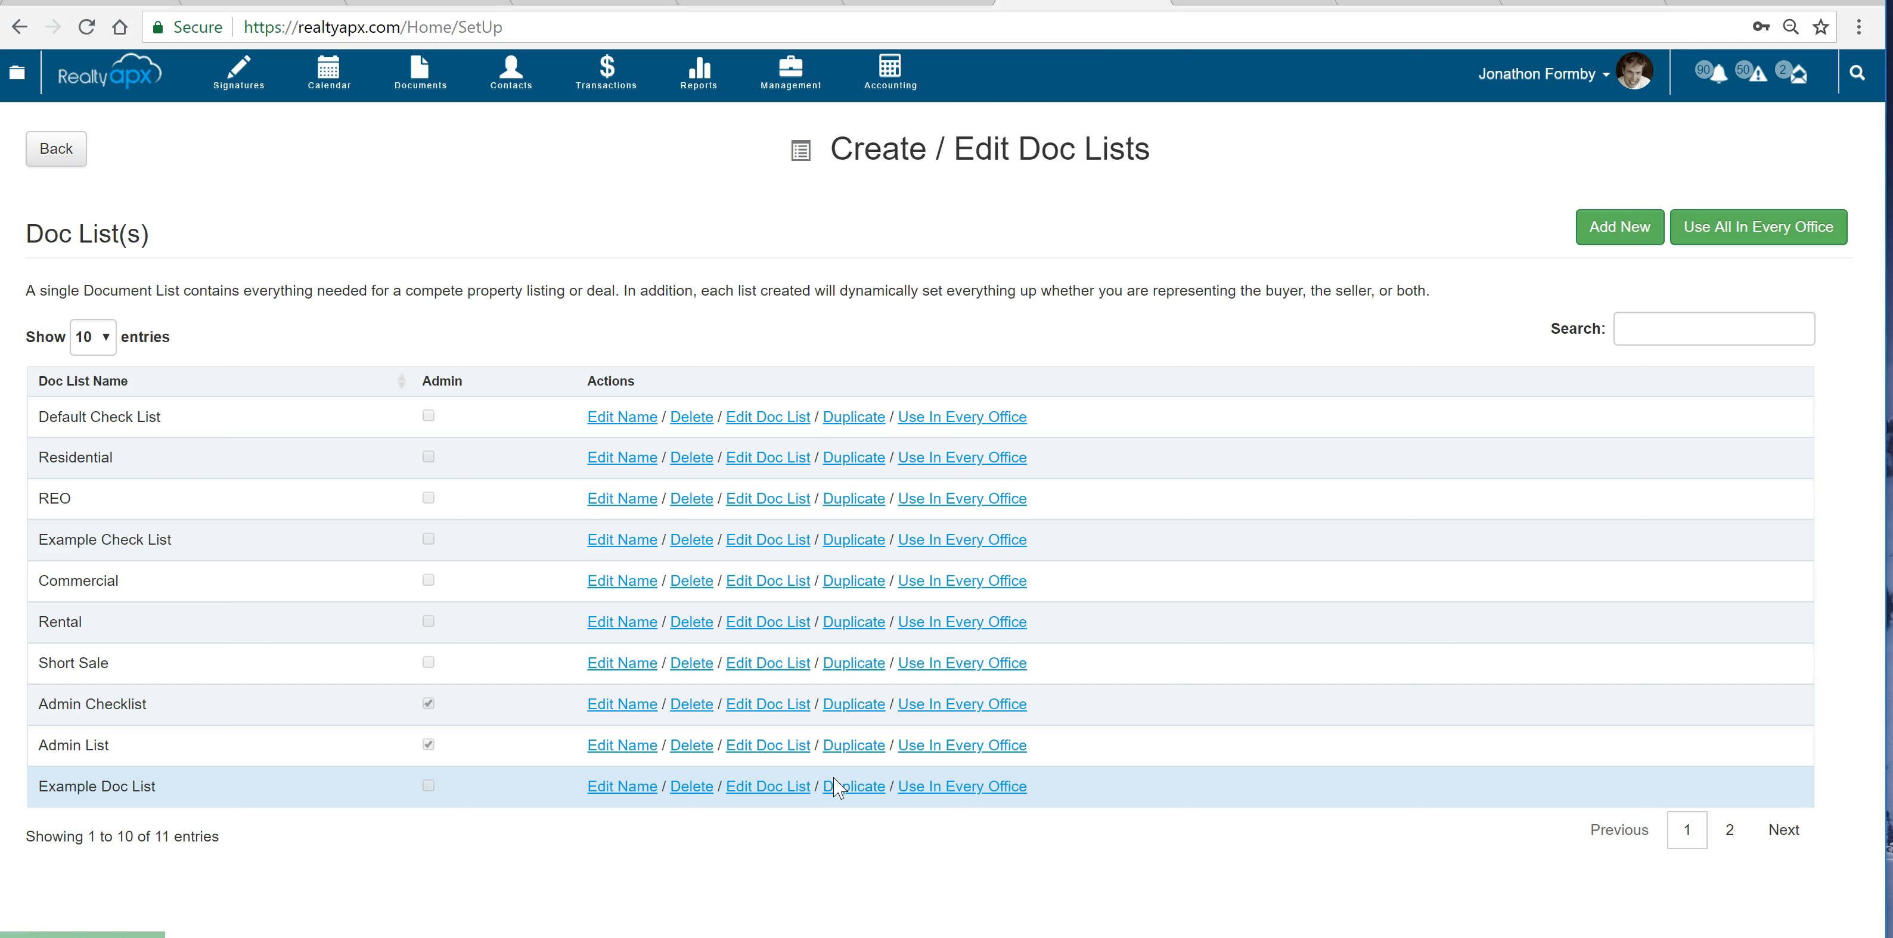
{"action": "left_click", "coordinate": [782, 461]}
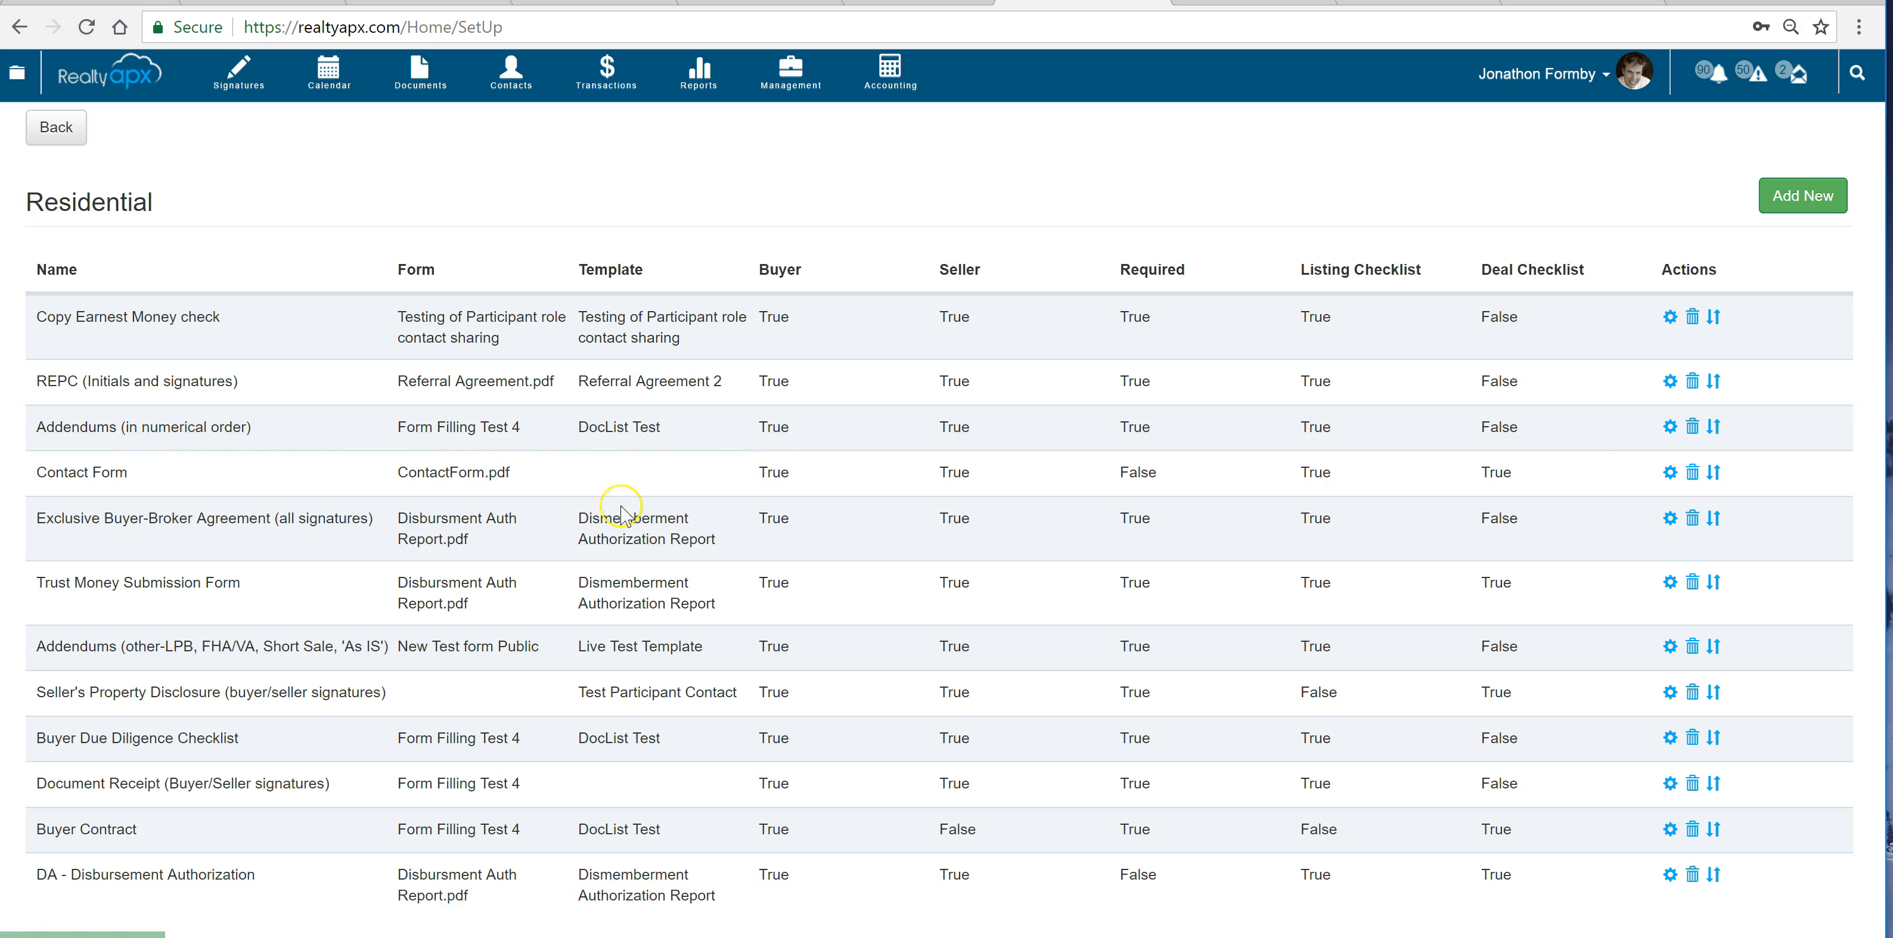
Edit the Contact Form entry in the Residential list and set its form to be filled to Form Filling Test 4
{"action": "left_click", "coordinate": [1668, 473]}
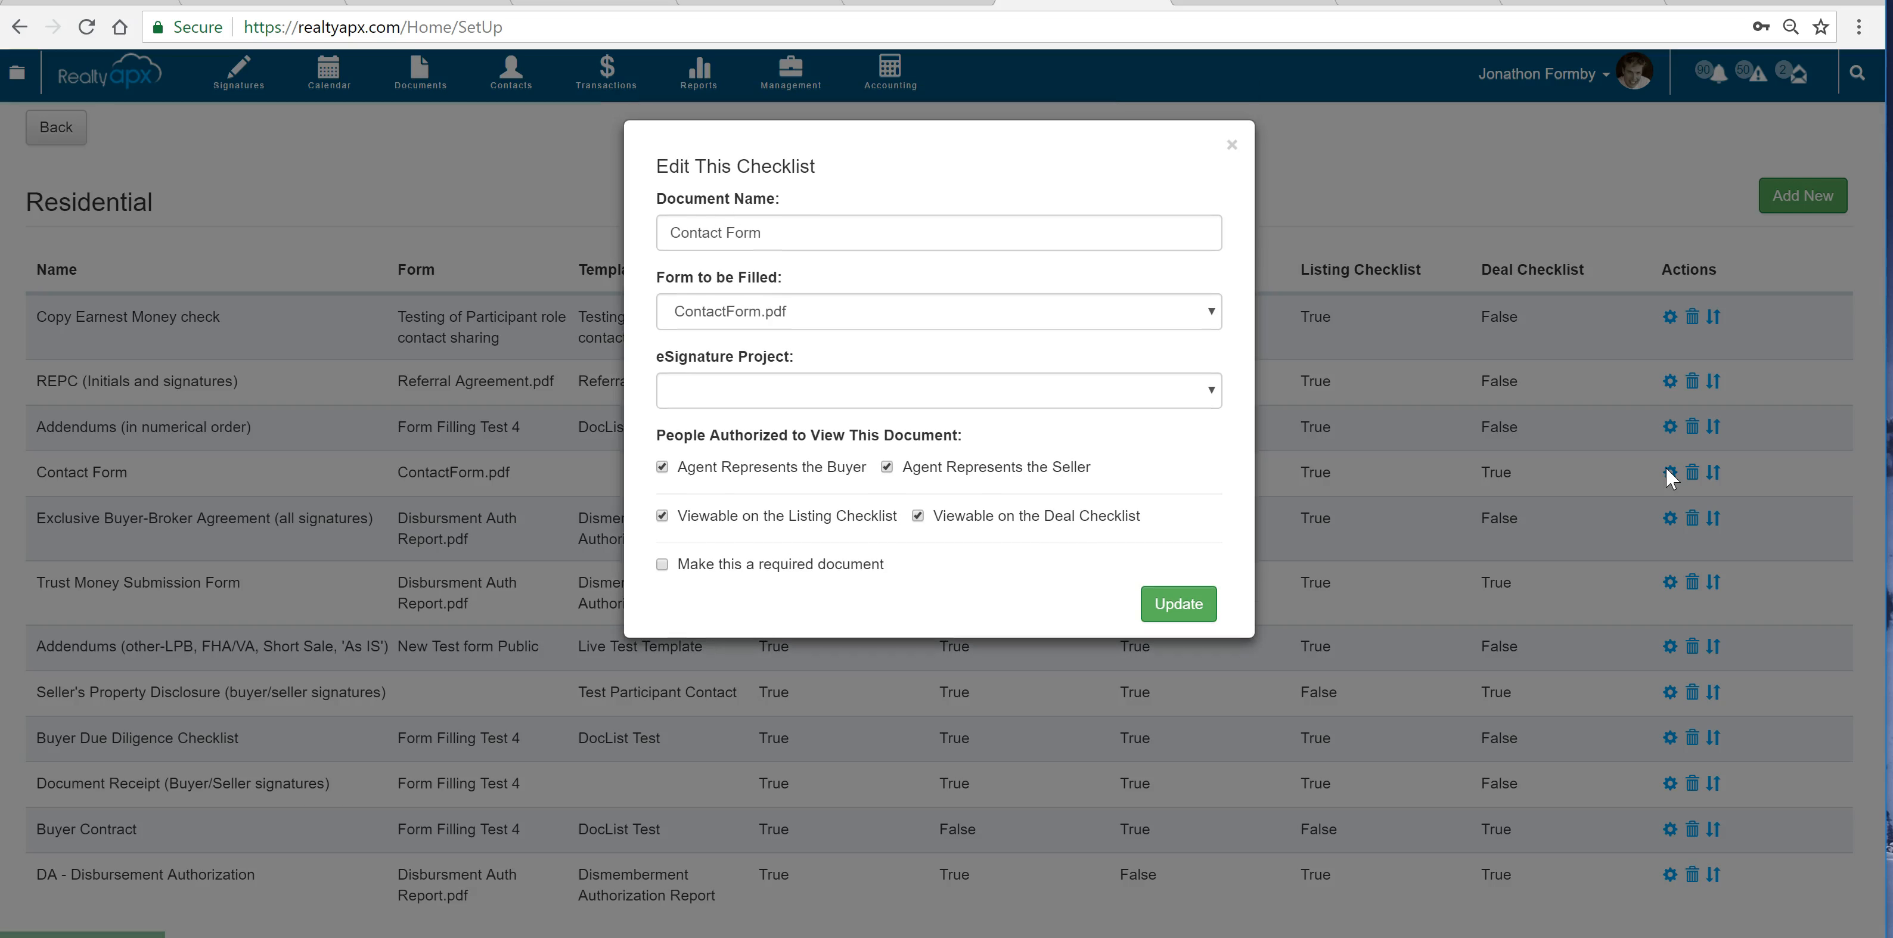
{"action": "left_click", "coordinate": [1206, 319]}
{"action": "left_click", "coordinate": [855, 391]}
{"action": "left_click", "coordinate": [830, 316]}
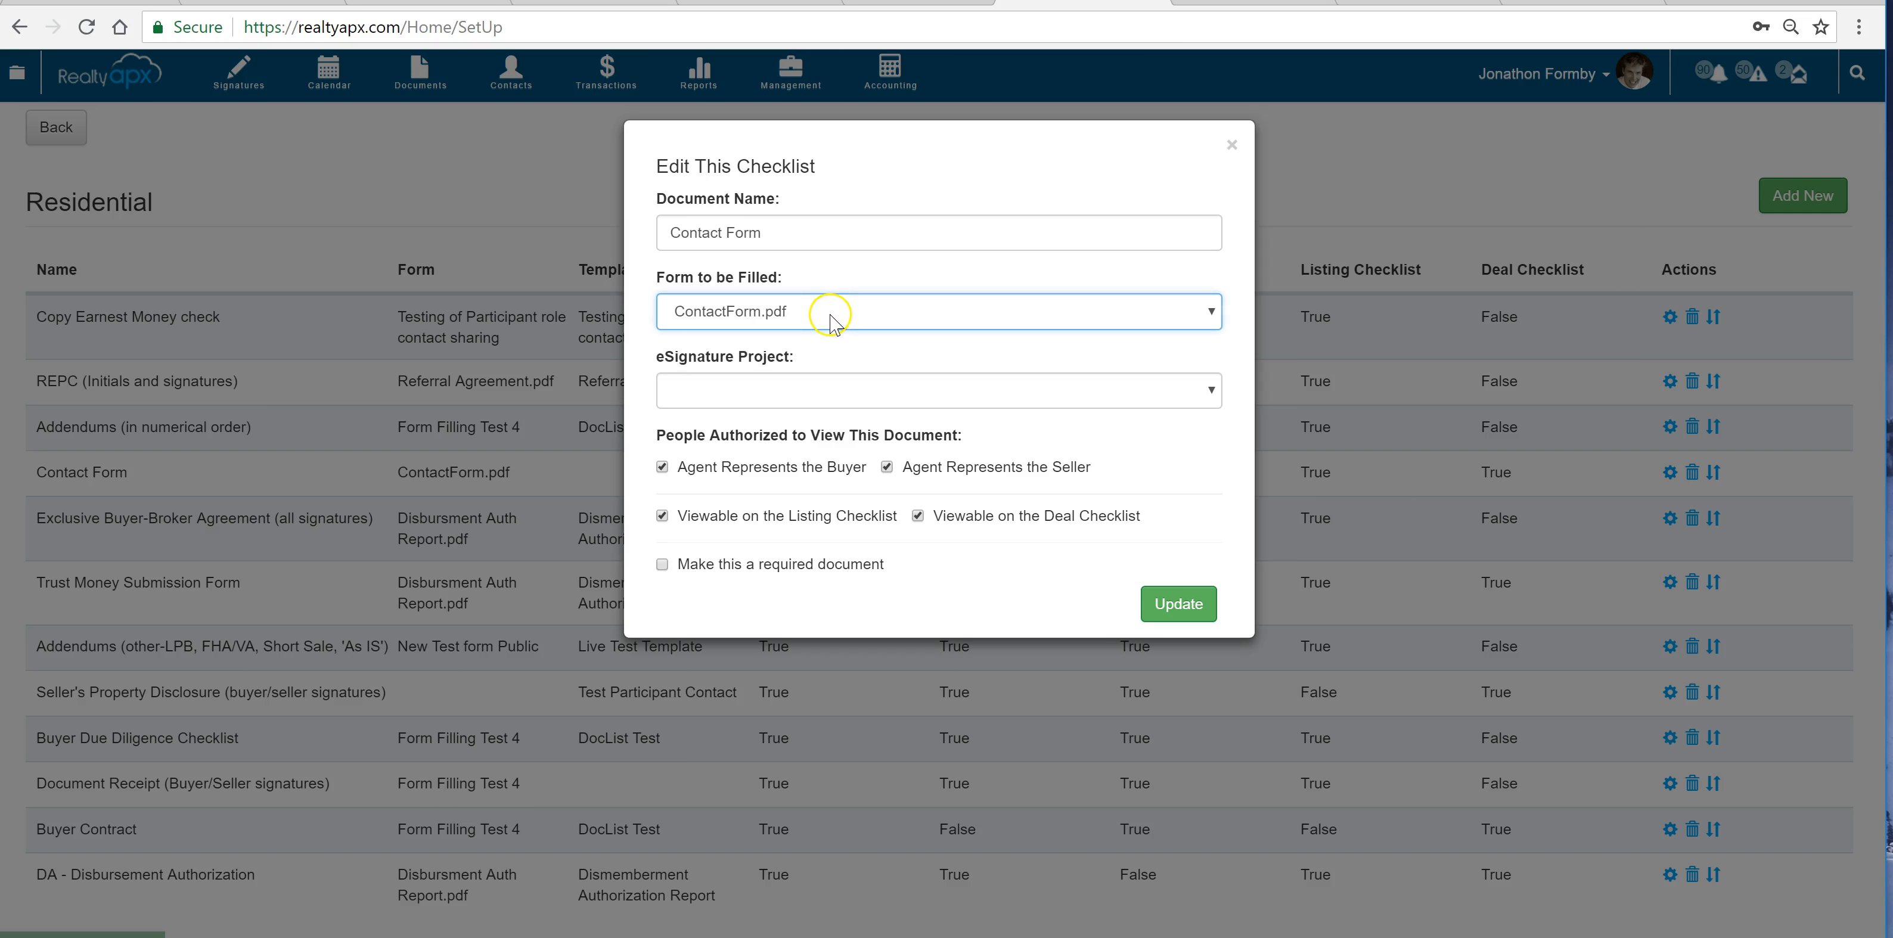
{"action": "left_click", "coordinate": [830, 316]}
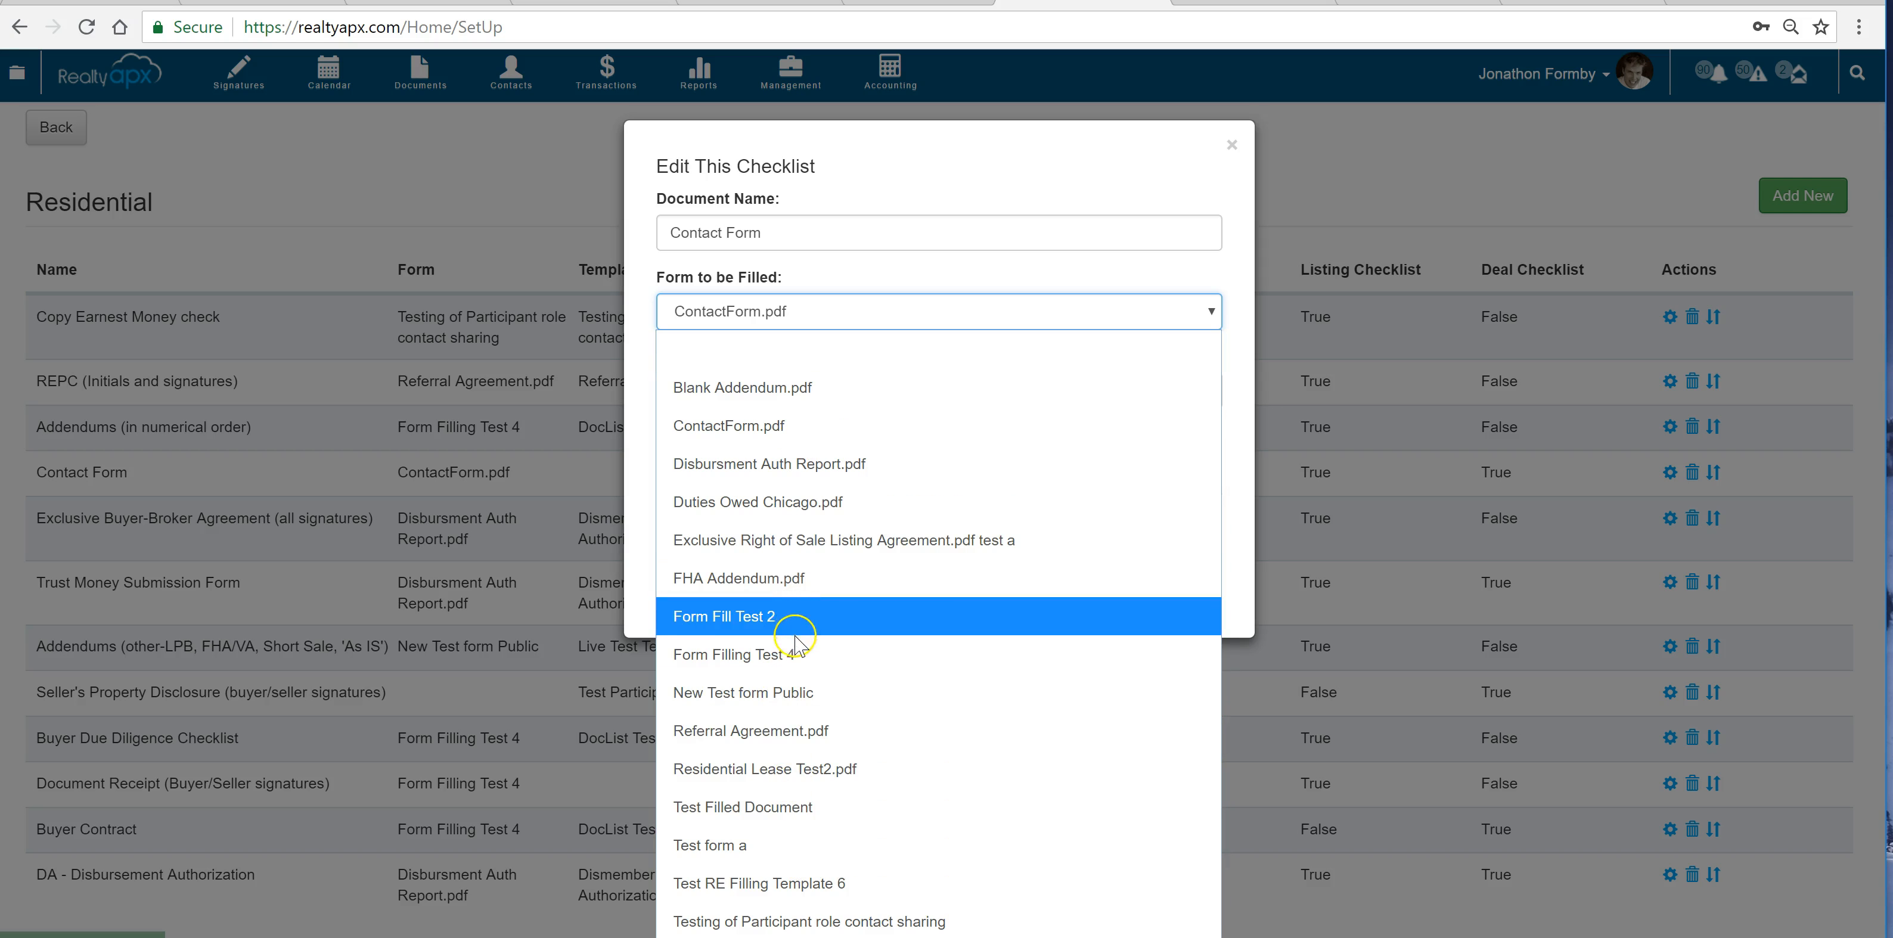
{"action": "left_click", "coordinate": [792, 654]}
Assign Example Template 123 as the Contact Form entry's eSignature project and update the checklist entry
{"action": "left_click", "coordinate": [785, 390]}
{"action": "left_click", "coordinate": [782, 390]}
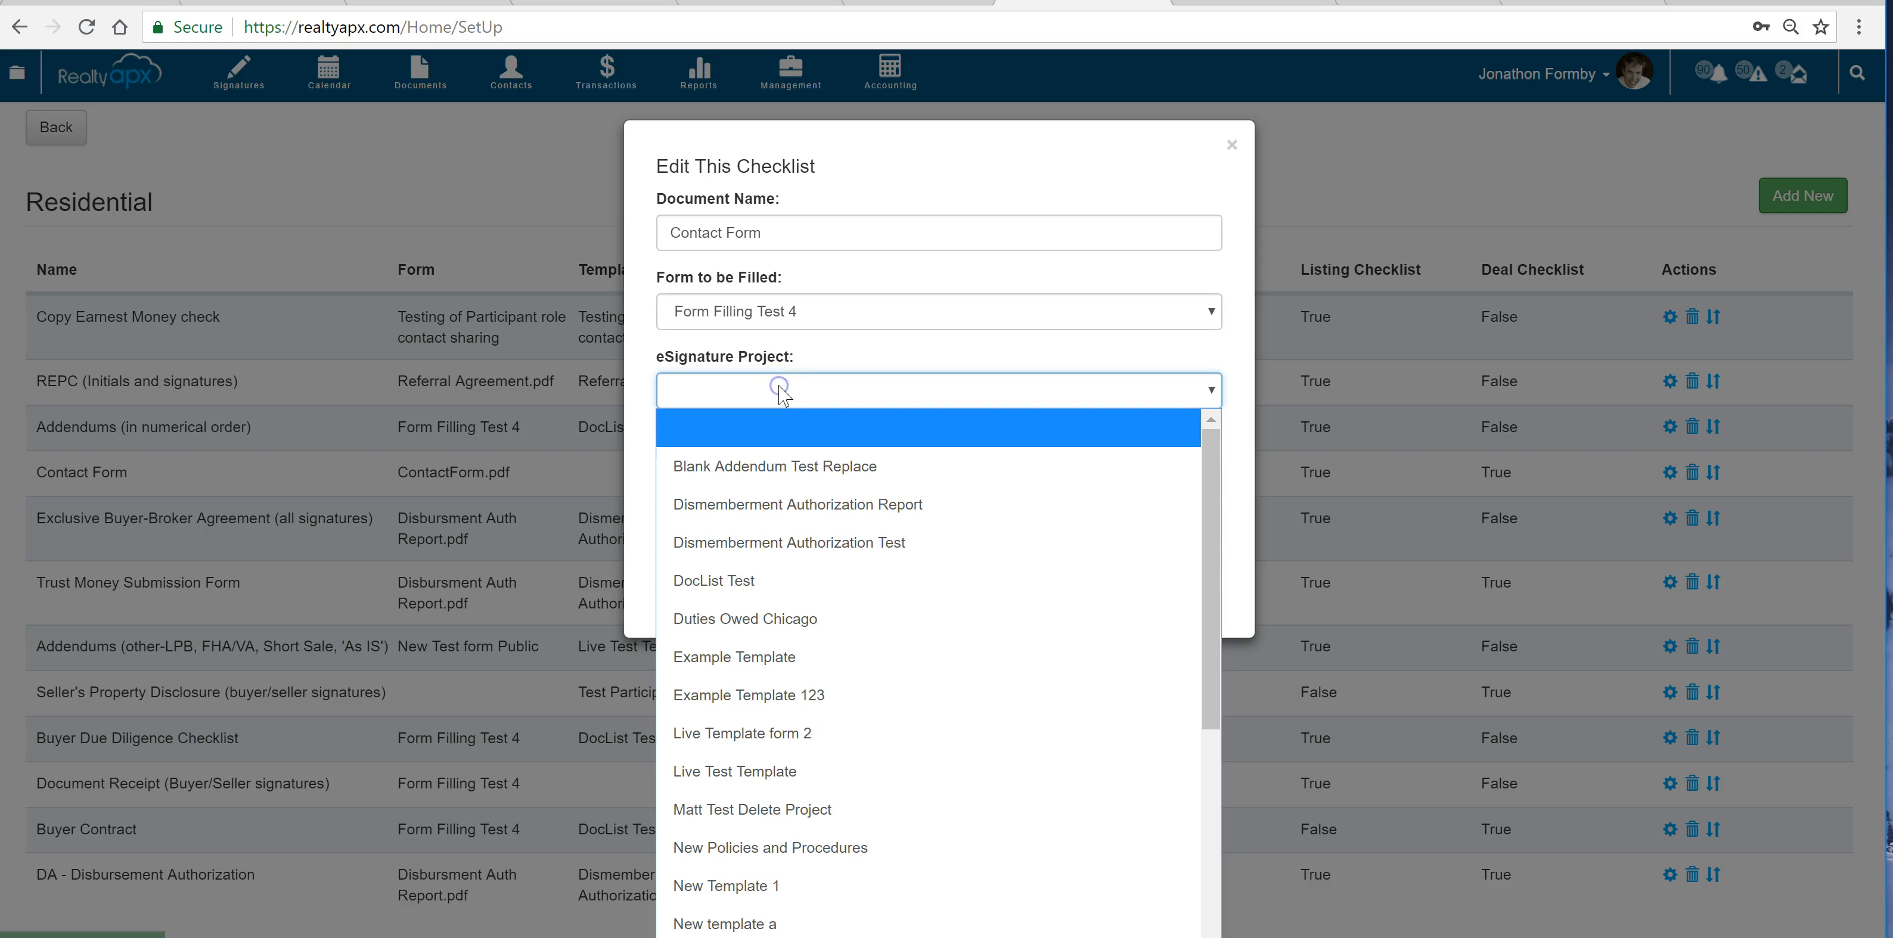
{"action": "left_click", "coordinate": [760, 698]}
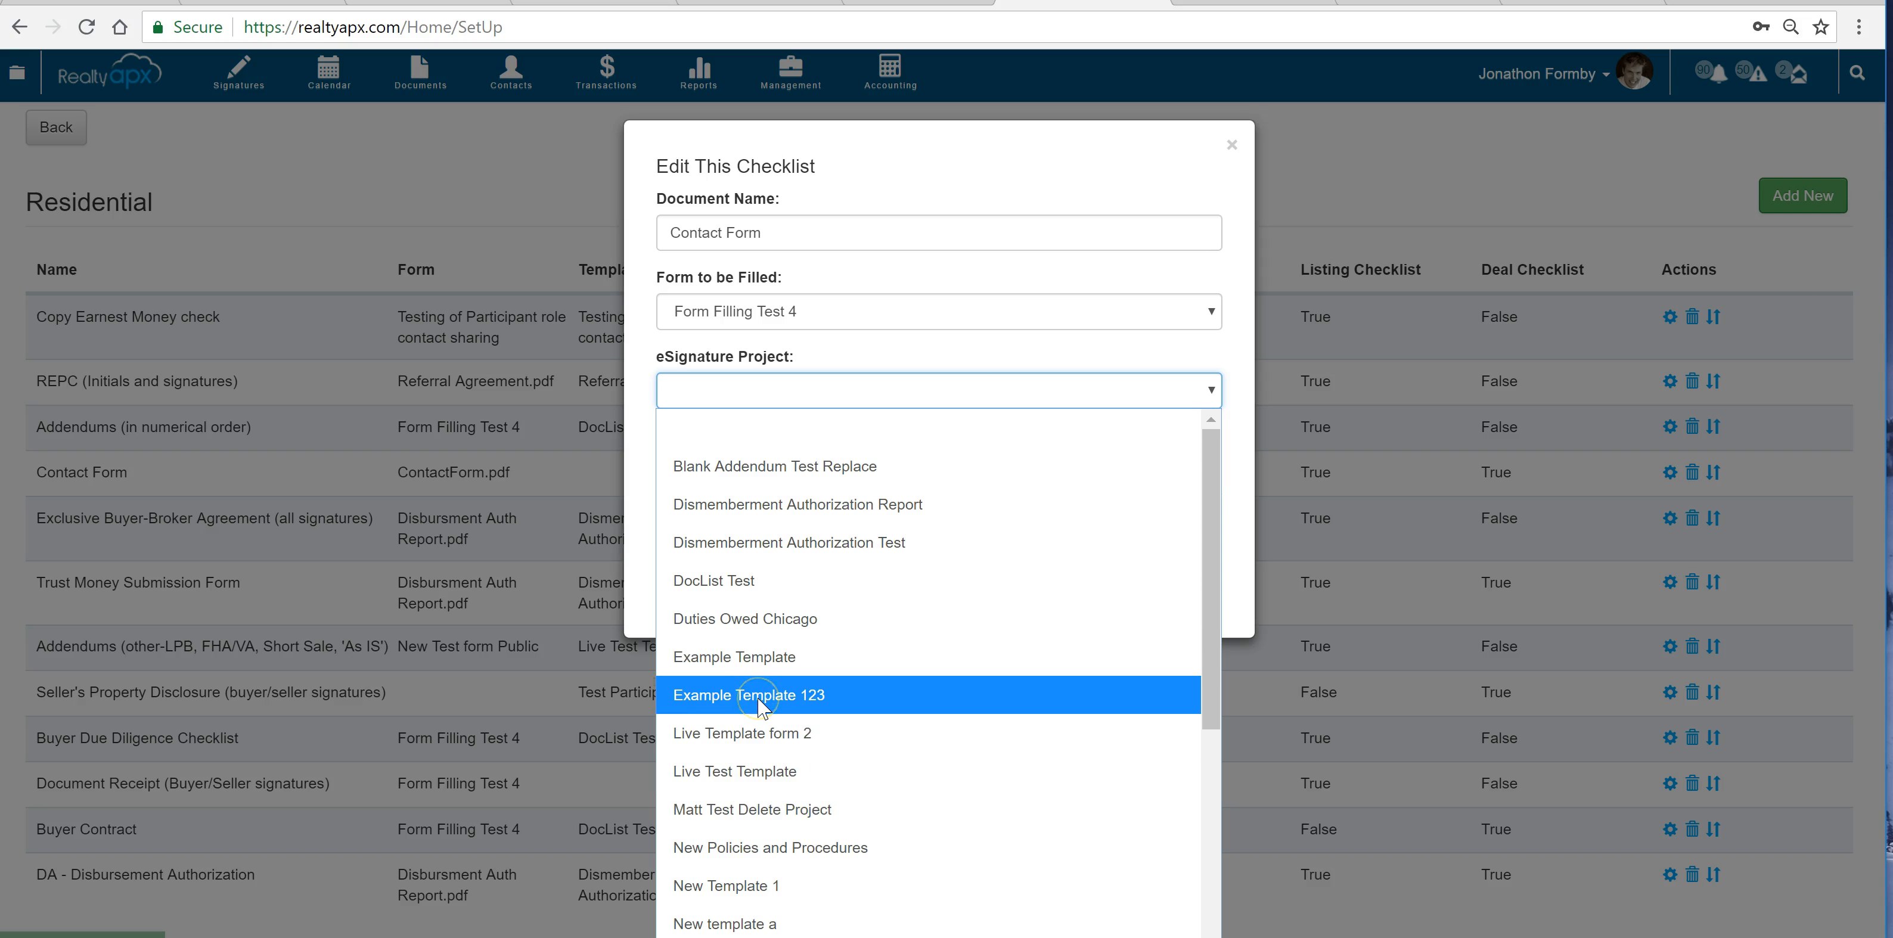
{"action": "left_click", "coordinate": [760, 705]}
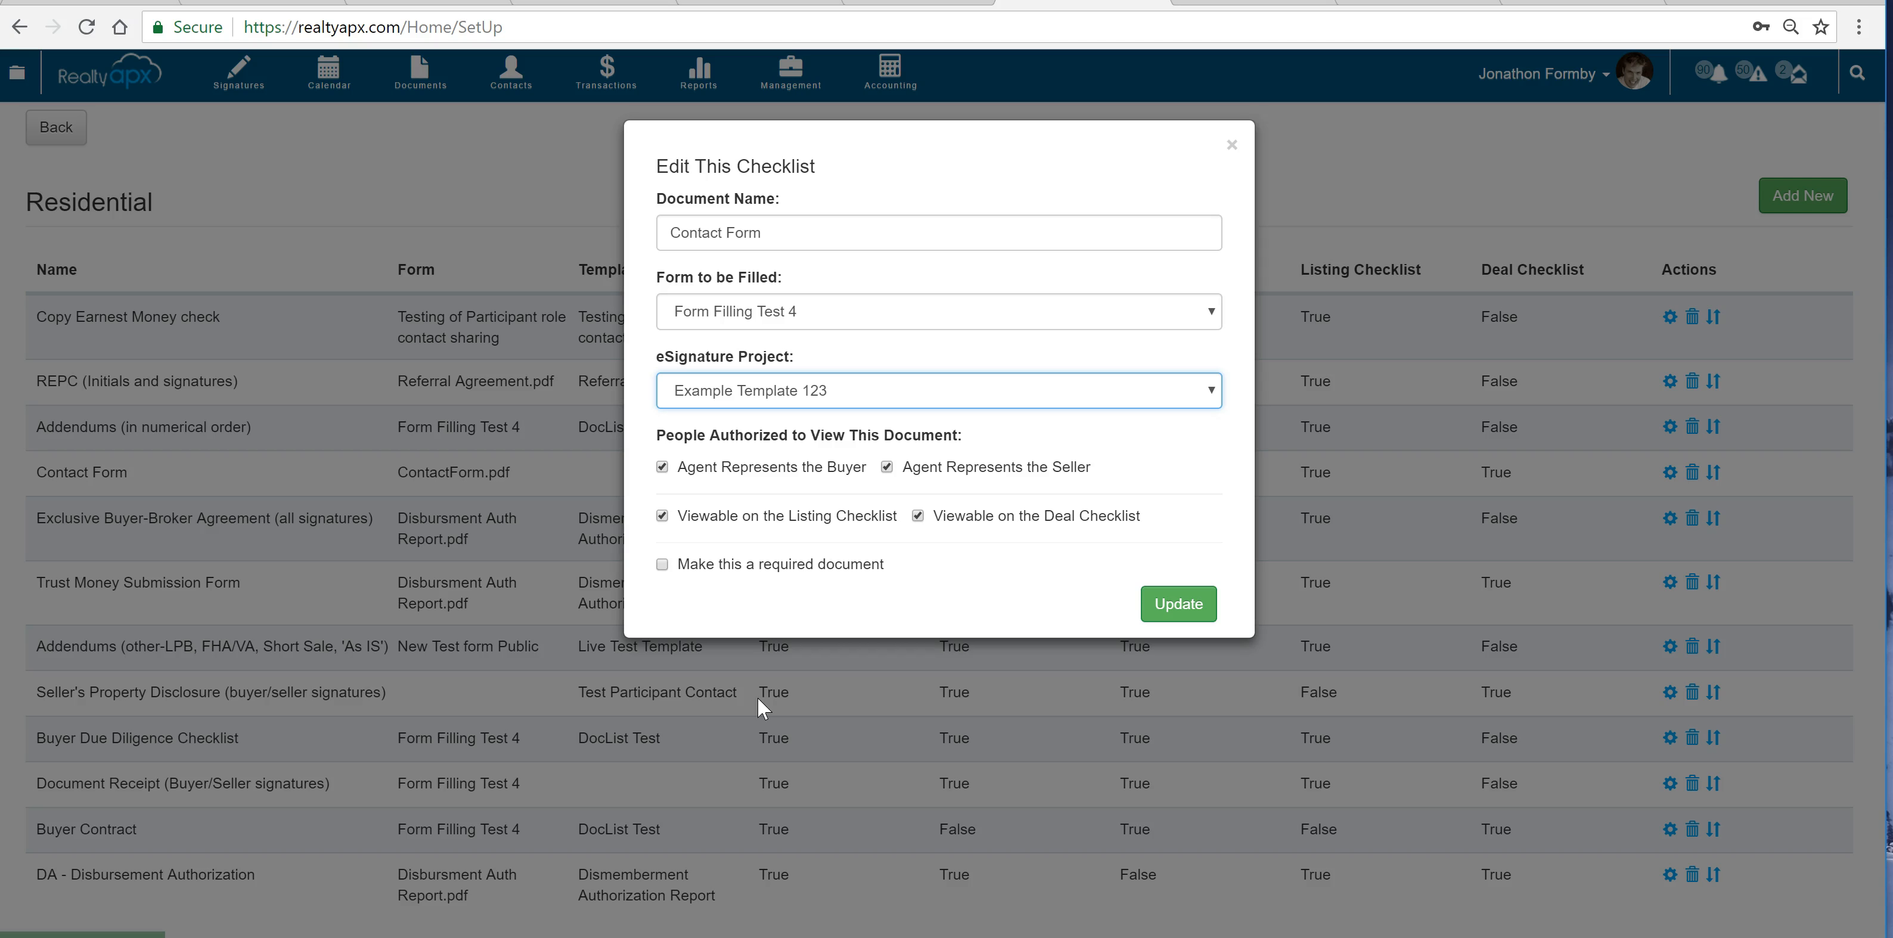
{"action": "left_click", "coordinate": [1155, 604]}
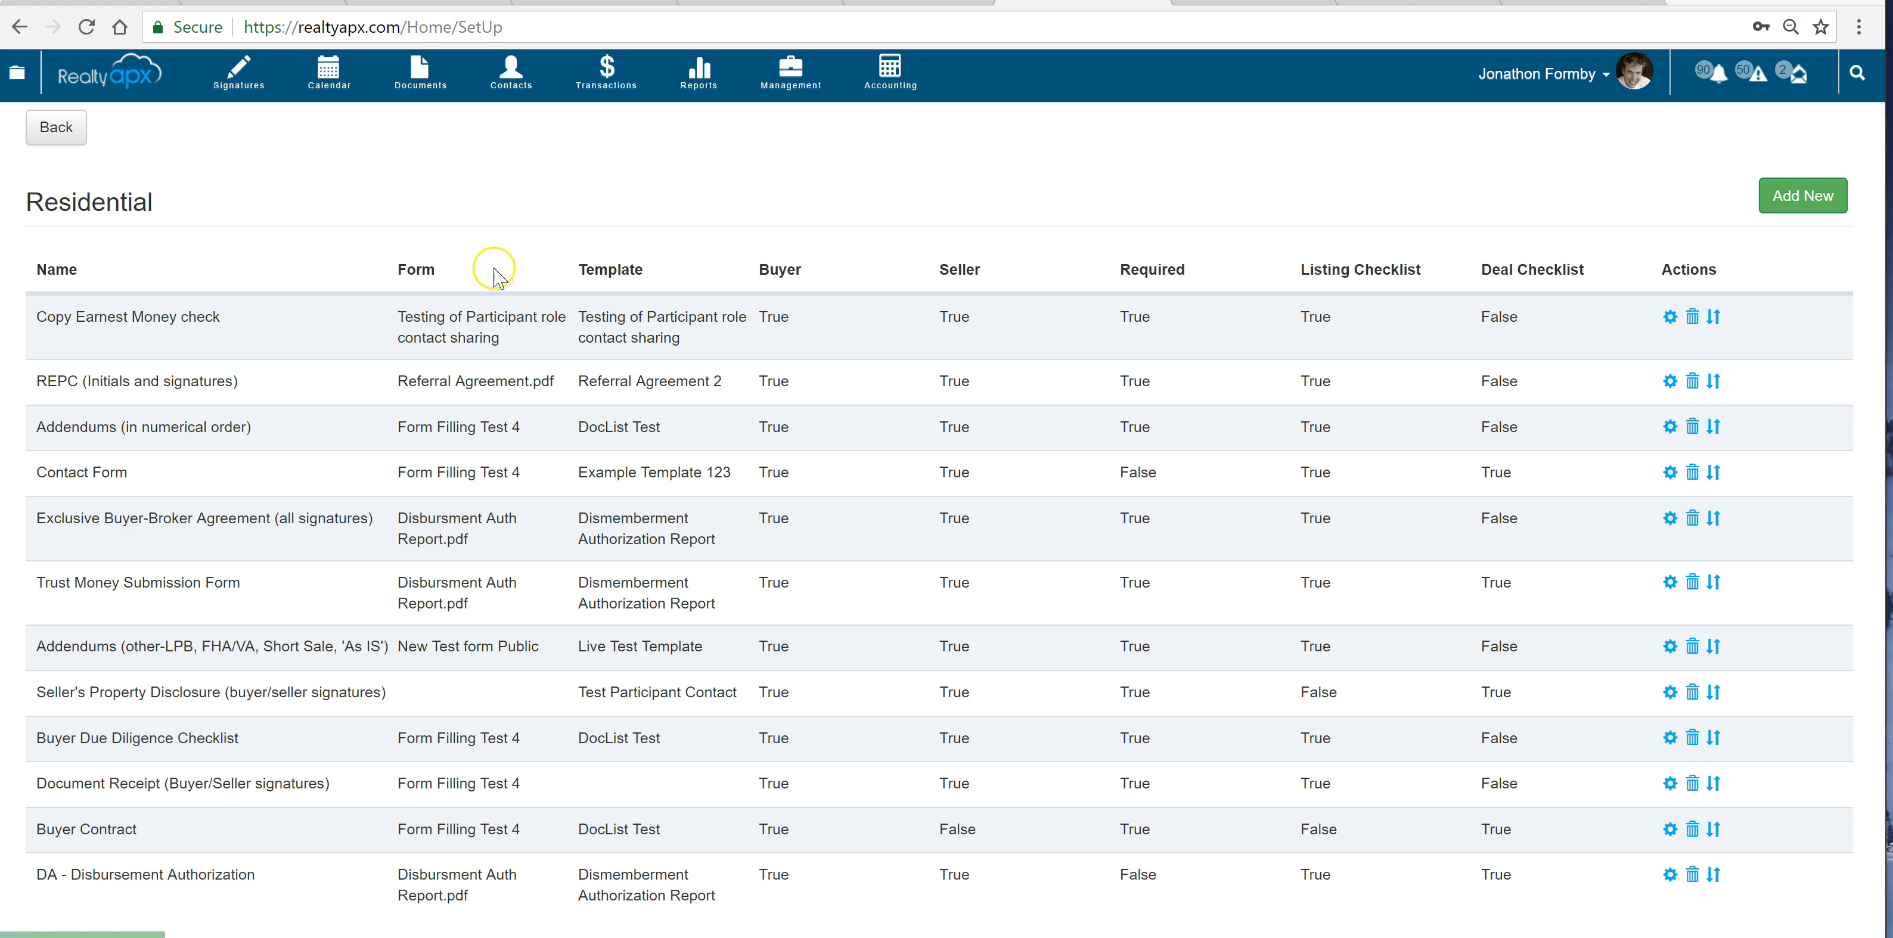
Go to the transactions list and add a new transaction named test road
{"action": "left_click", "coordinate": [606, 68]}
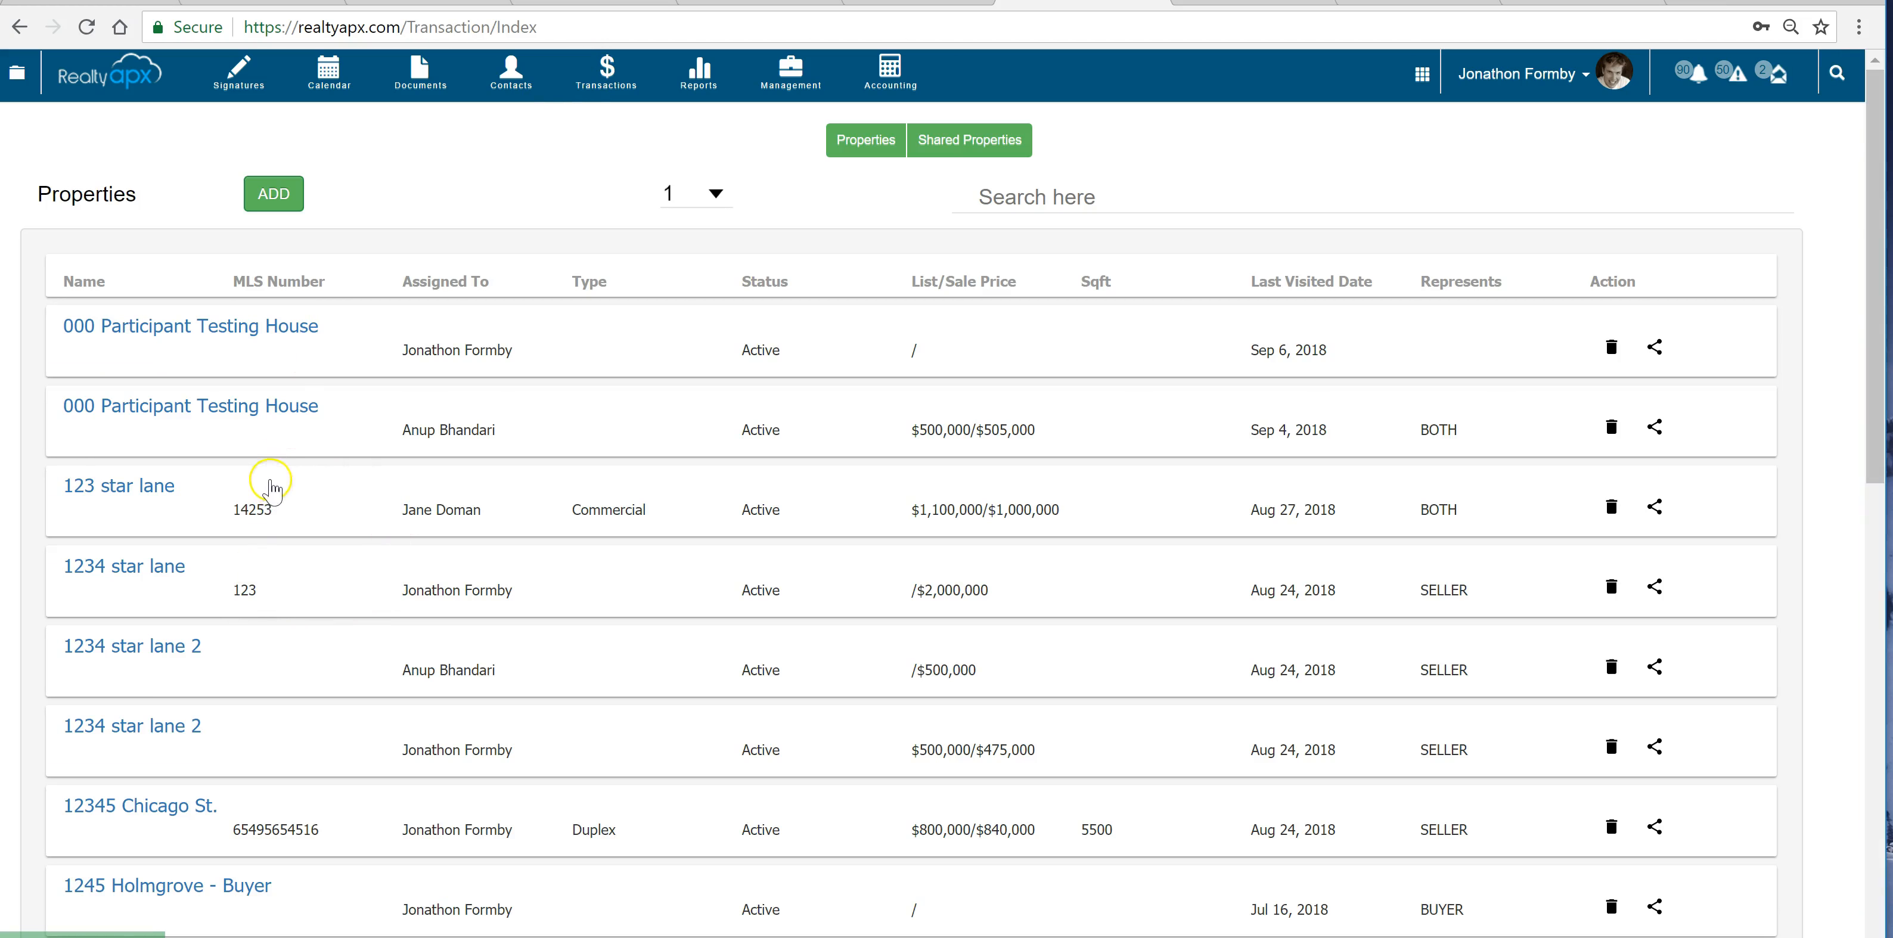
{"action": "left_click", "coordinate": [262, 198]}
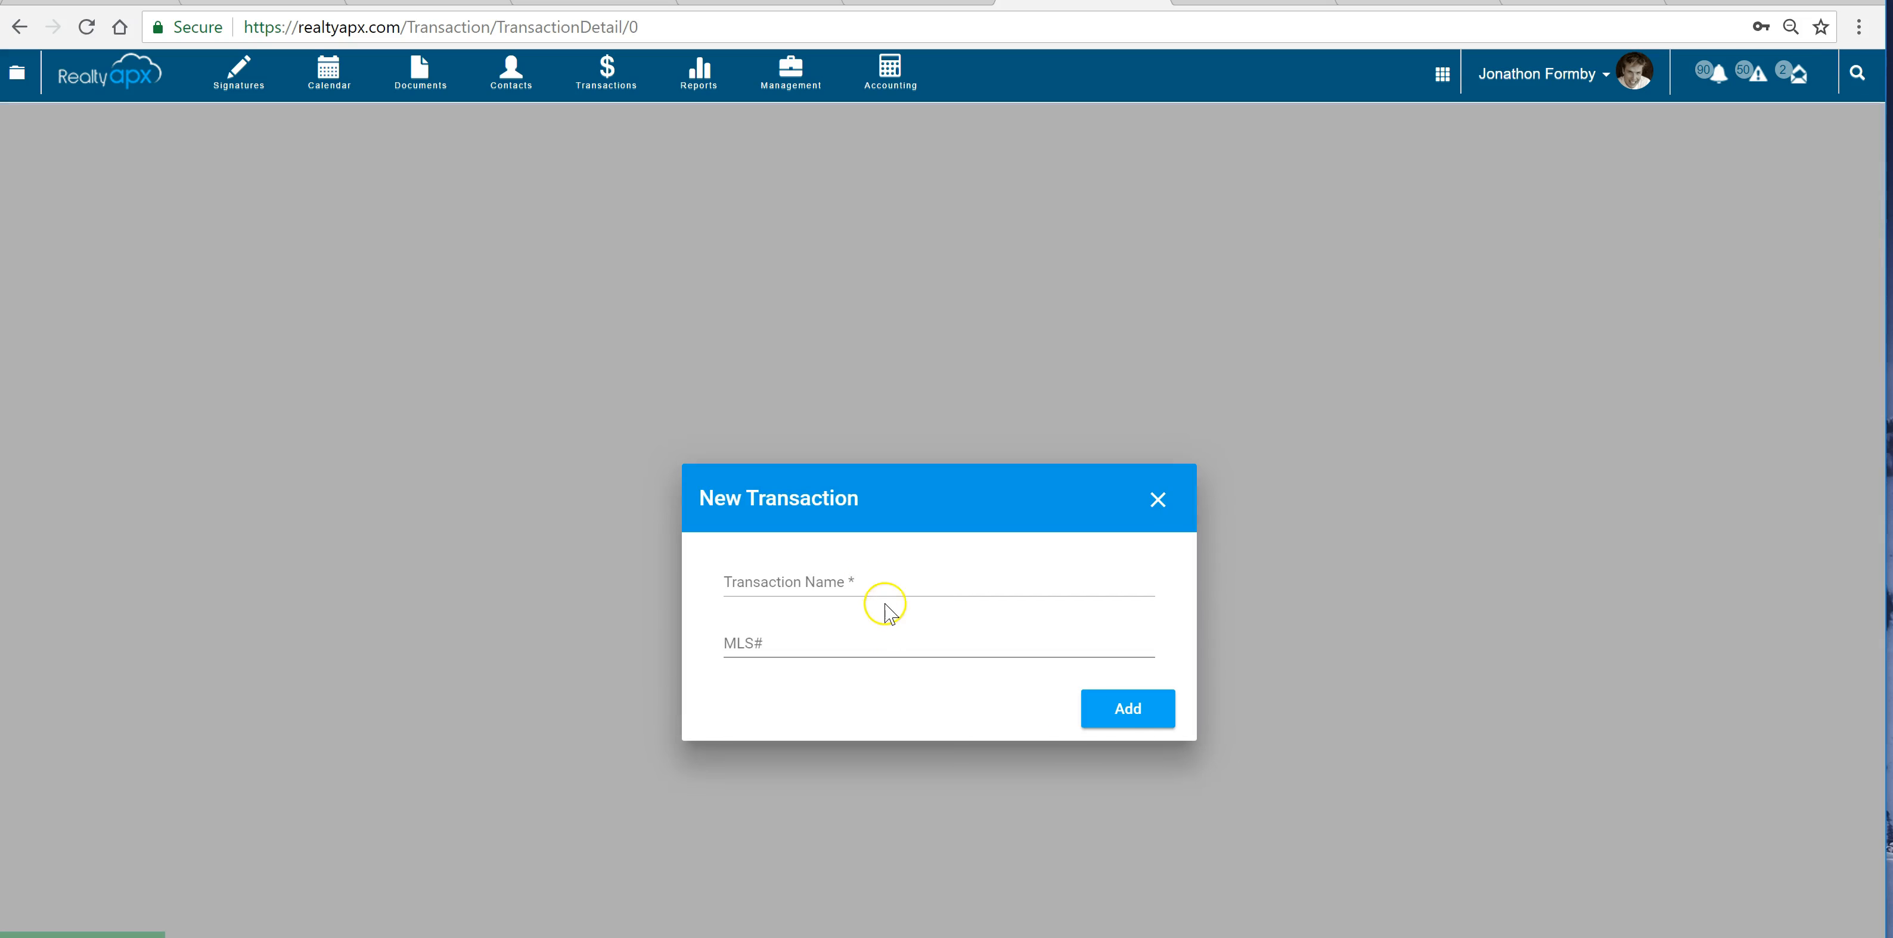
{"action": "left_click", "coordinate": [867, 580]}
{"action": "type", "text": "test"}
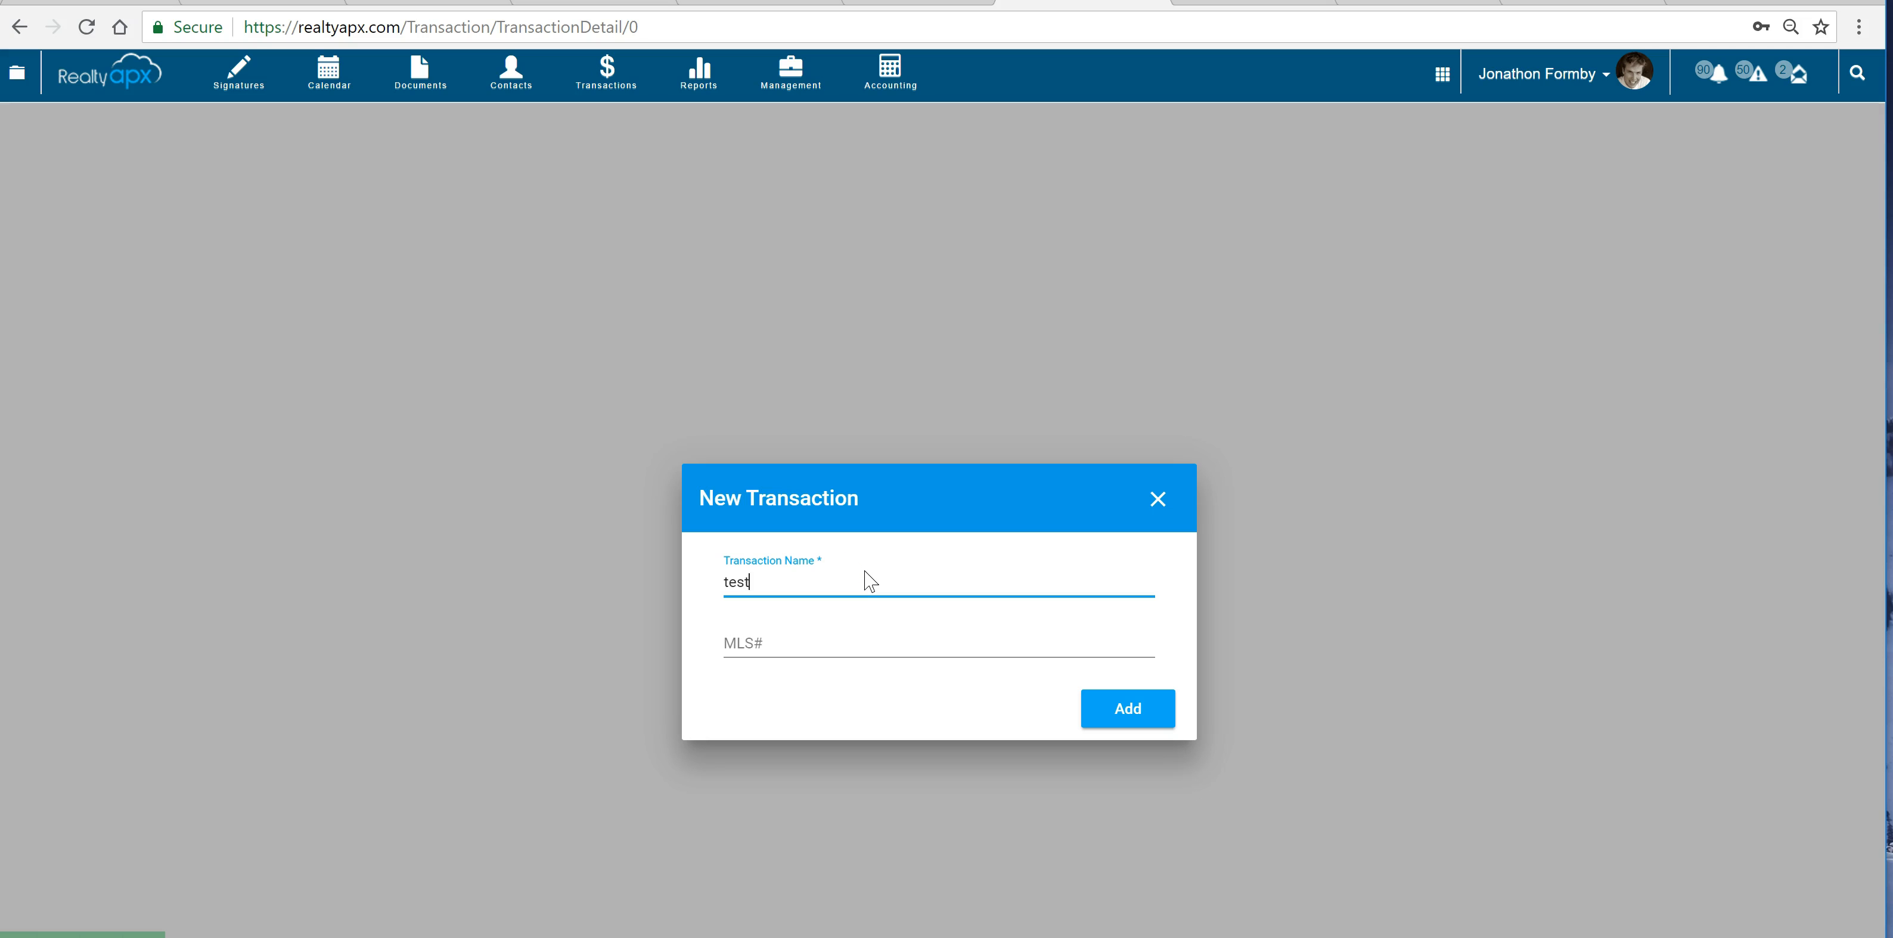
{"action": "type", "text": " road"}
{"action": "left_click", "coordinate": [1129, 724]}
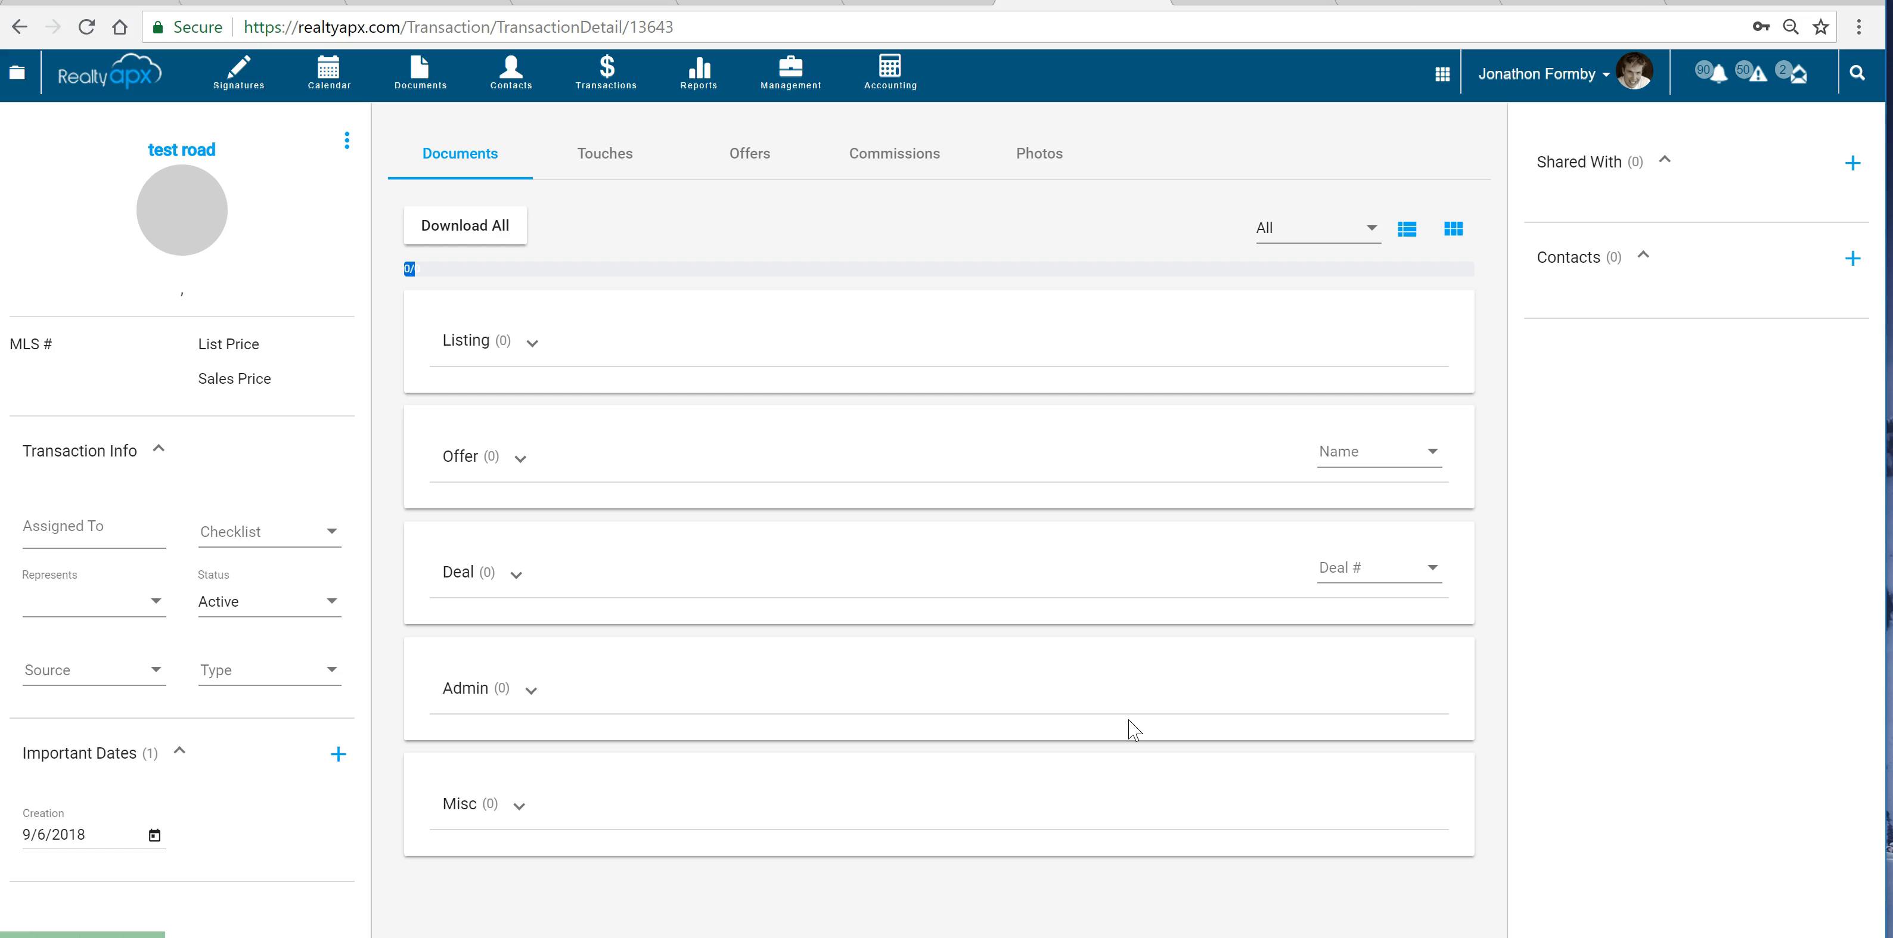
Set the test road transaction to represent Buyer's Agent and apply the Residential Sale checklist
{"action": "left_click", "coordinate": [540, 691]}
{"action": "left_click", "coordinate": [149, 595]}
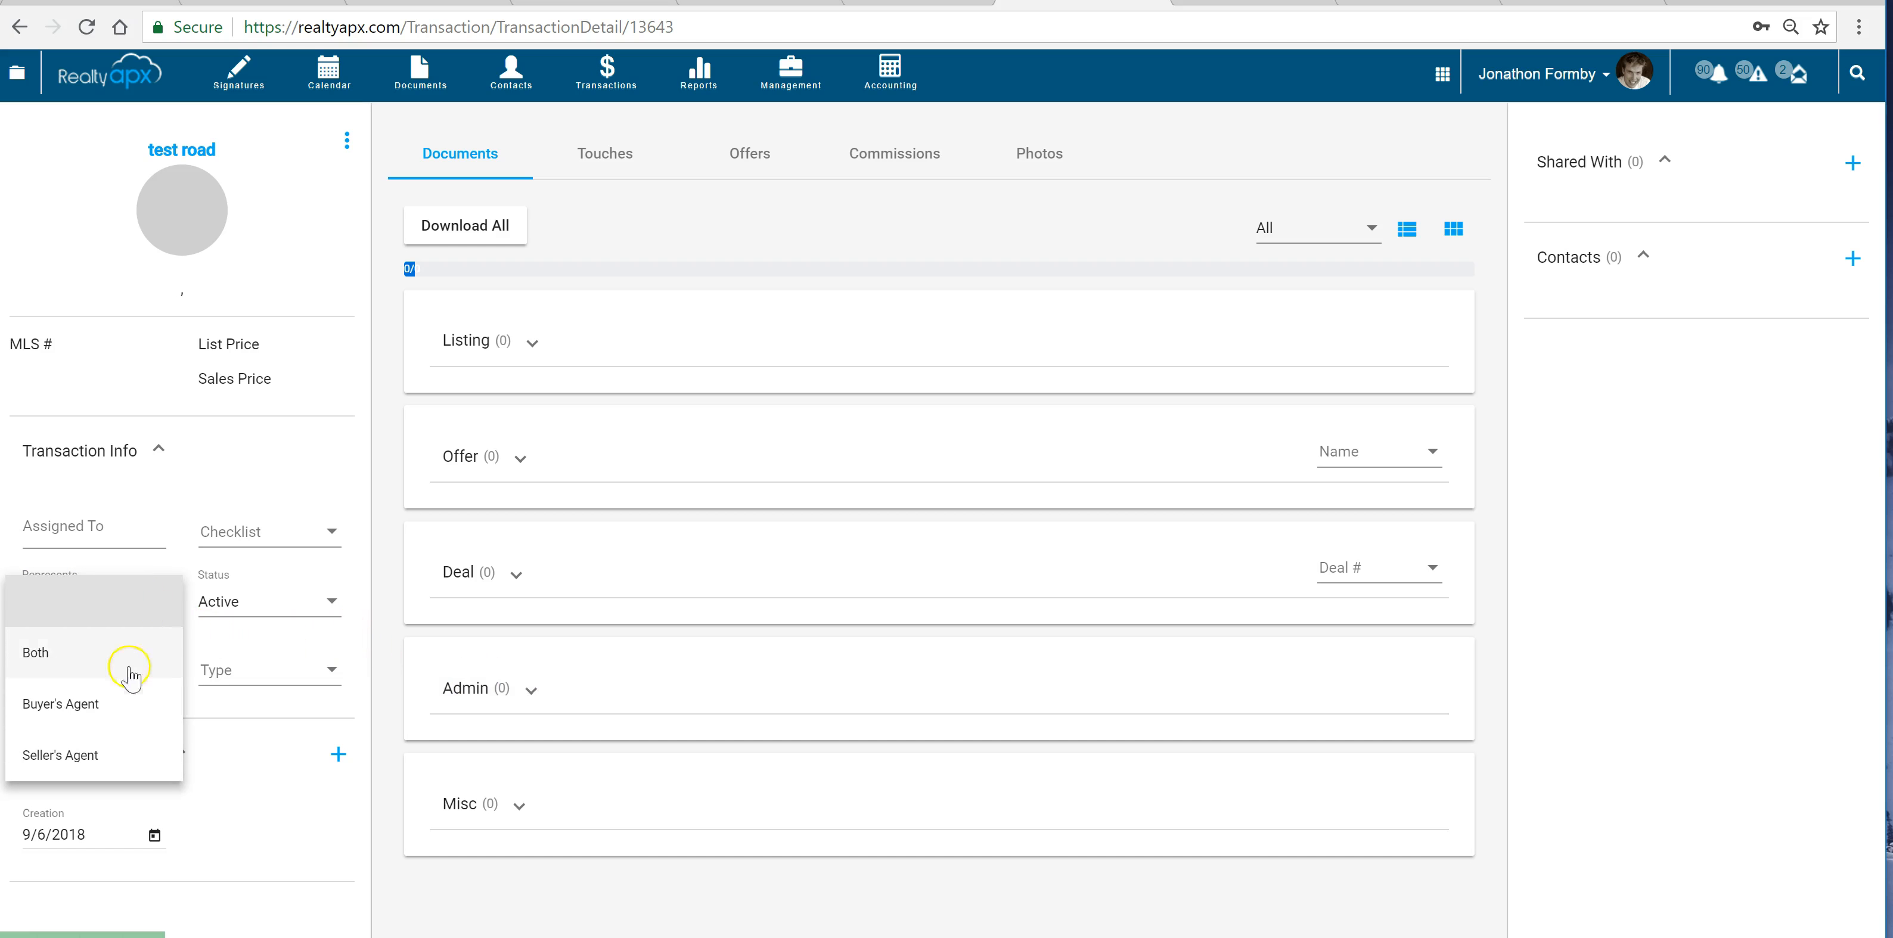
{"action": "left_click", "coordinate": [116, 711]}
{"action": "left_click", "coordinate": [269, 532]}
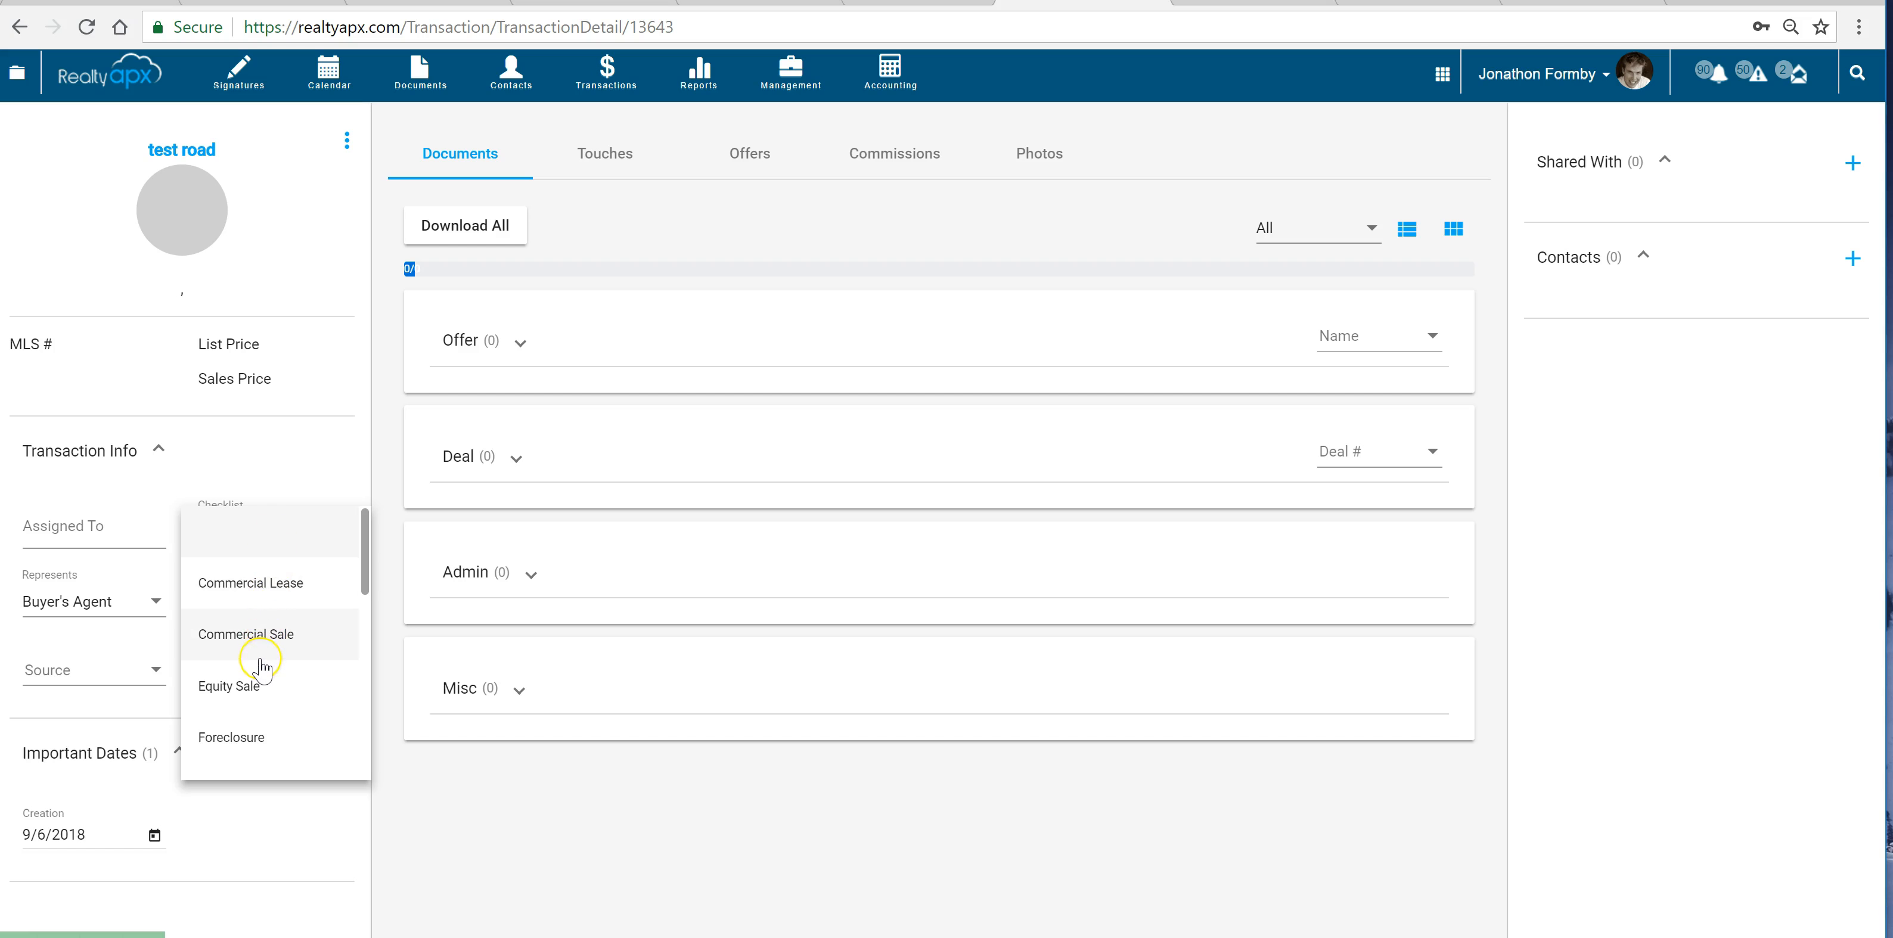
{"action": "scroll", "coordinate": [261, 669], "scroll_direction": "down", "scroll_amount": 1}
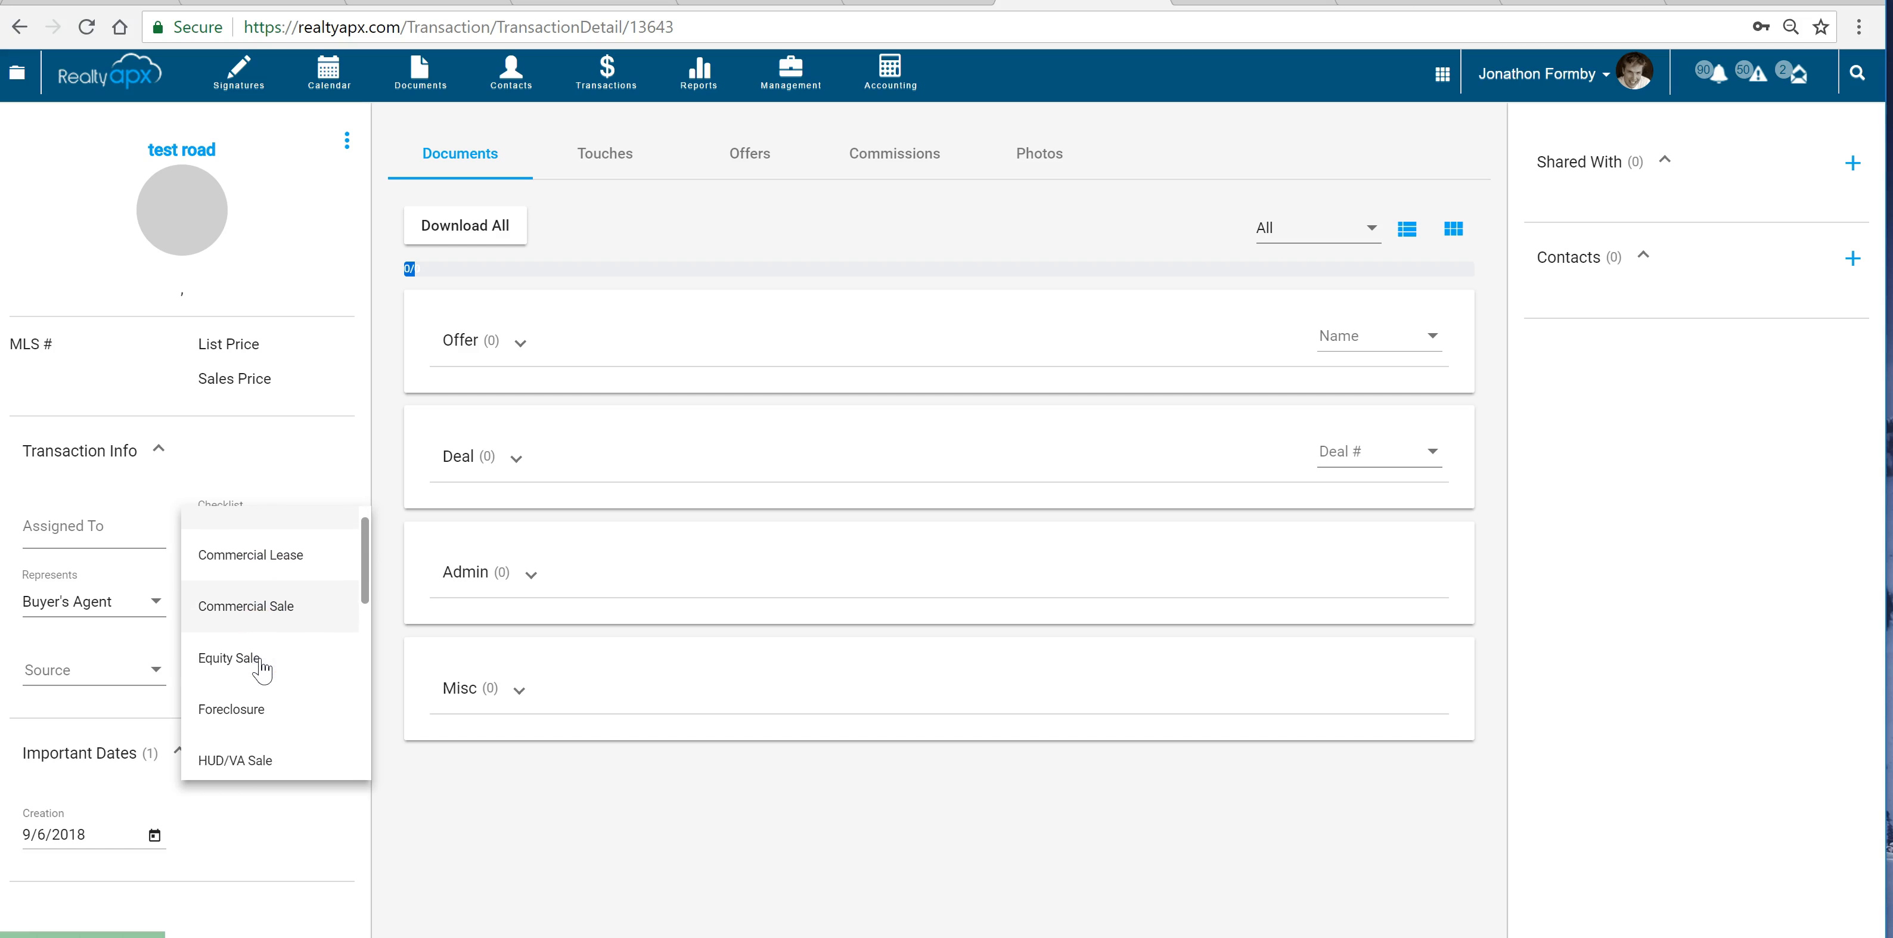
{"action": "scroll", "coordinate": [262, 670], "scroll_direction": "down", "scroll_amount": 5}
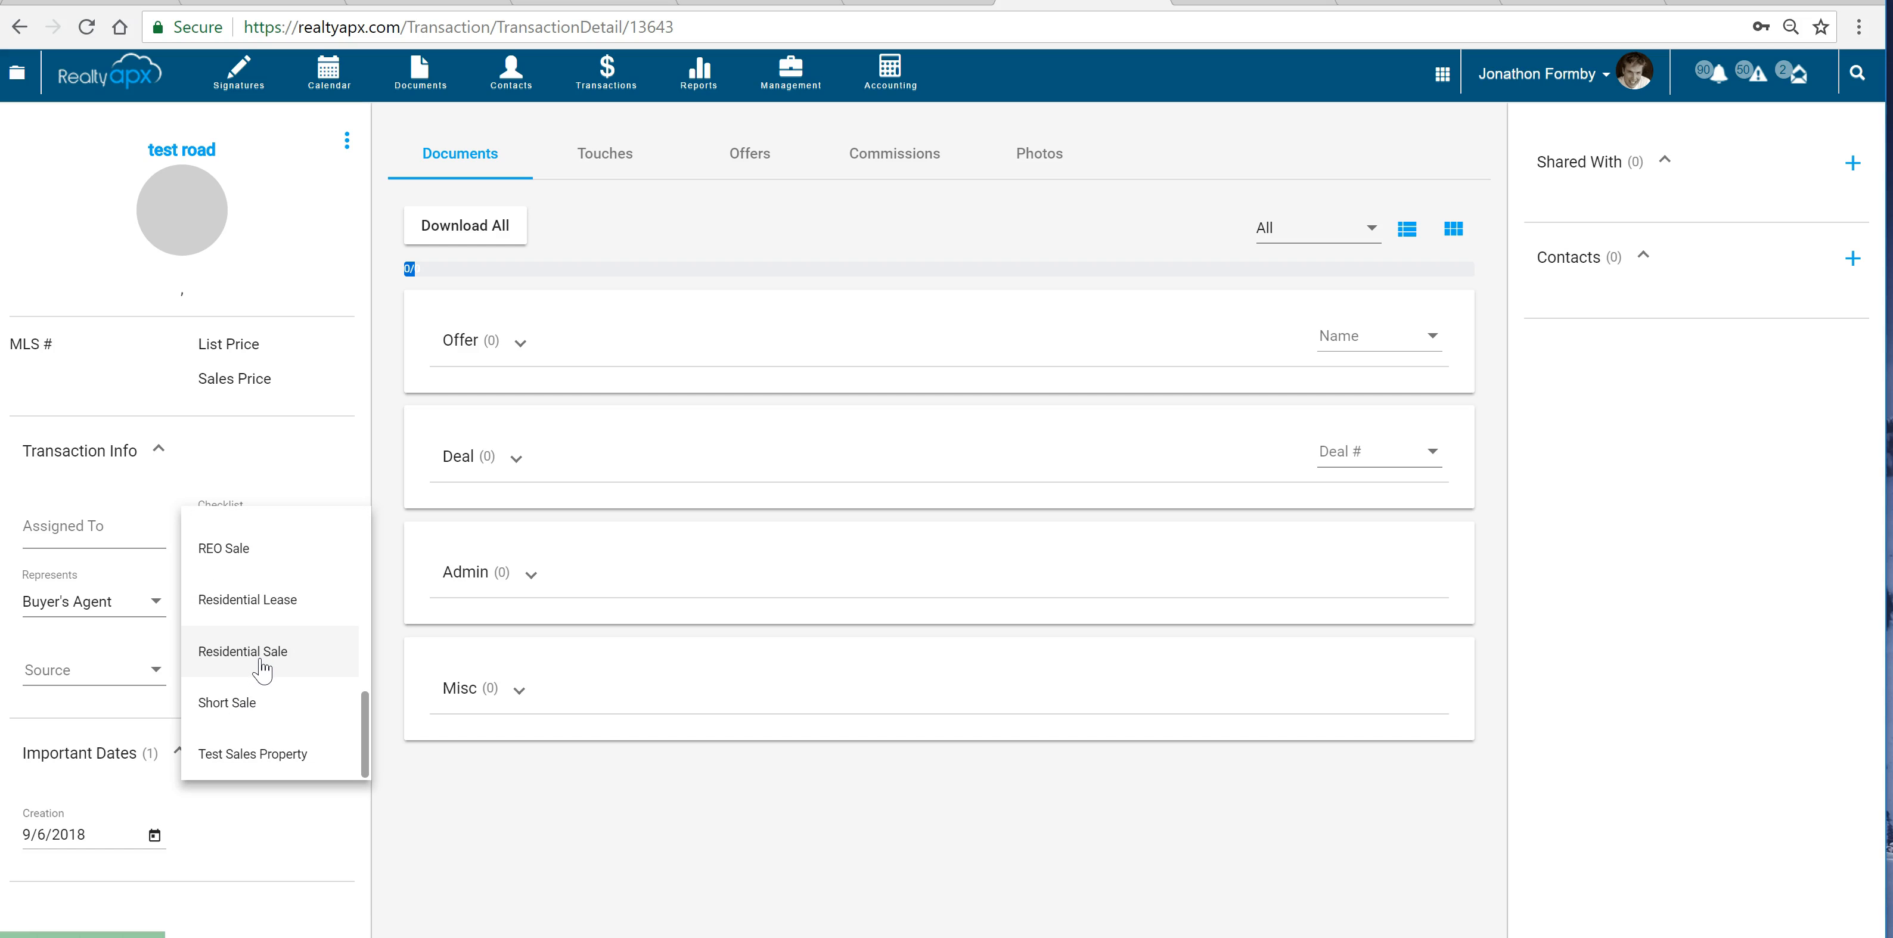
{"action": "left_click", "coordinate": [262, 665]}
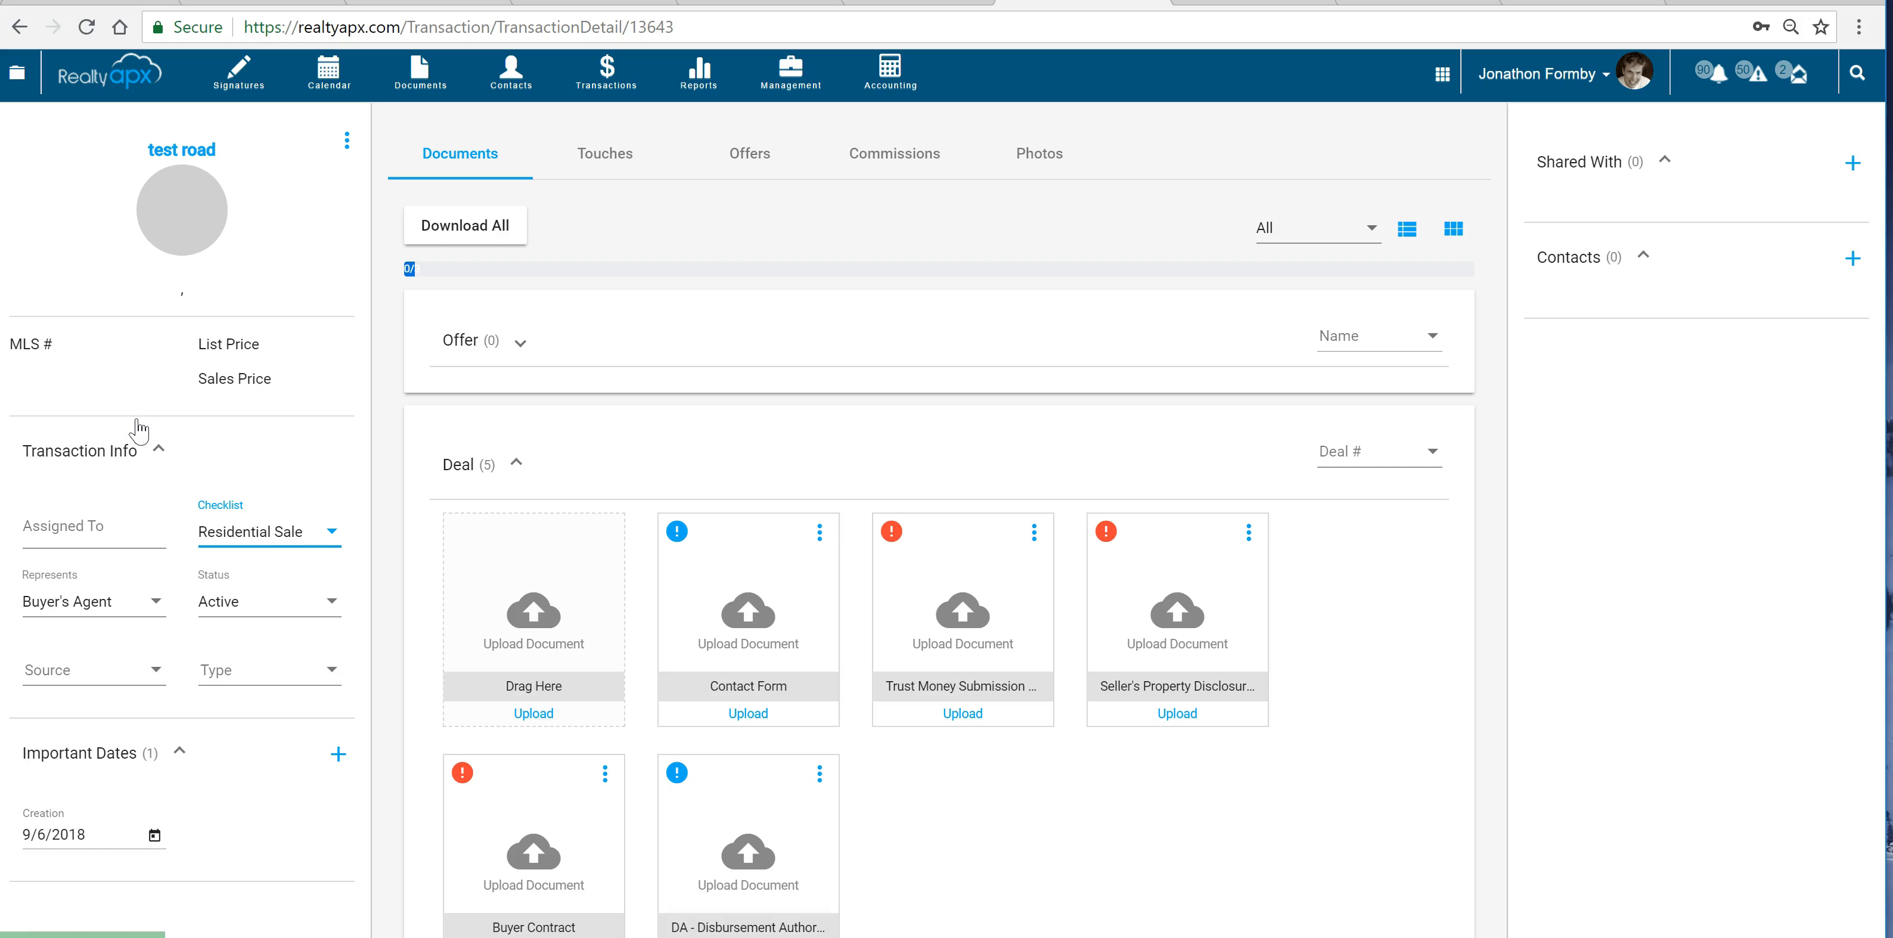
{"action": "scroll", "coordinate": [860, 709], "scroll_direction": "down", "scroll_amount": 2}
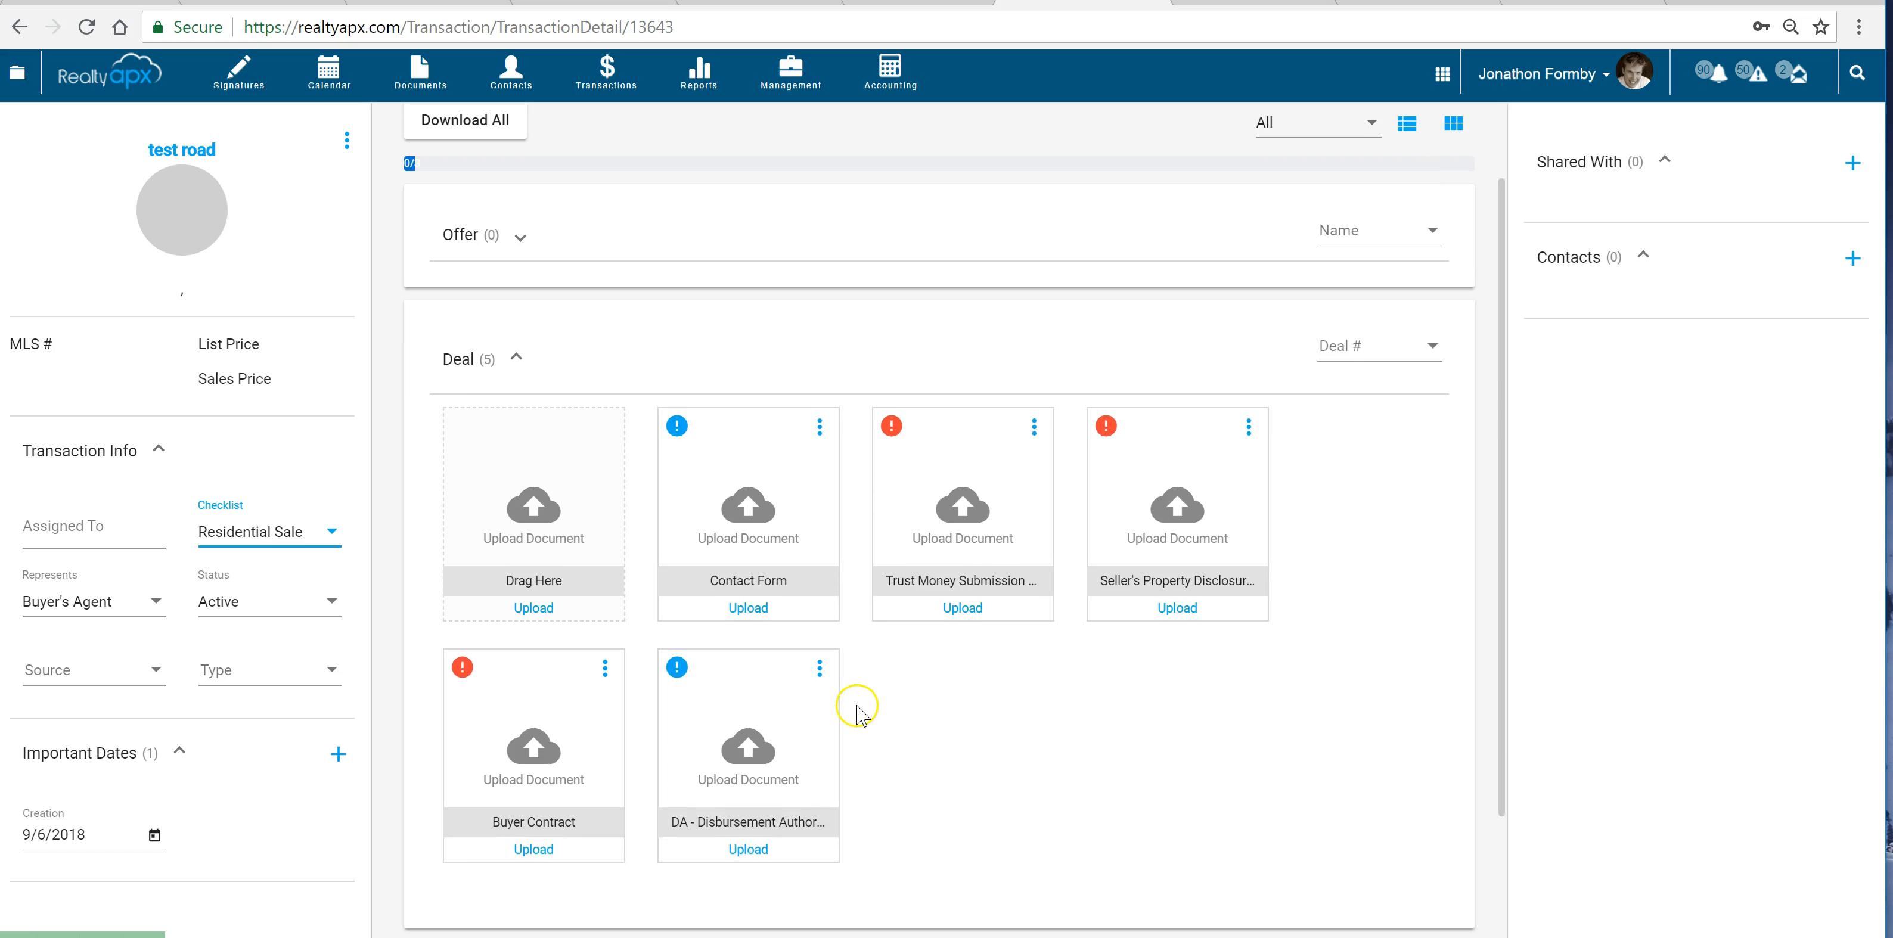
{"action": "scroll", "coordinate": [857, 709], "scroll_direction": "down", "scroll_amount": 3}
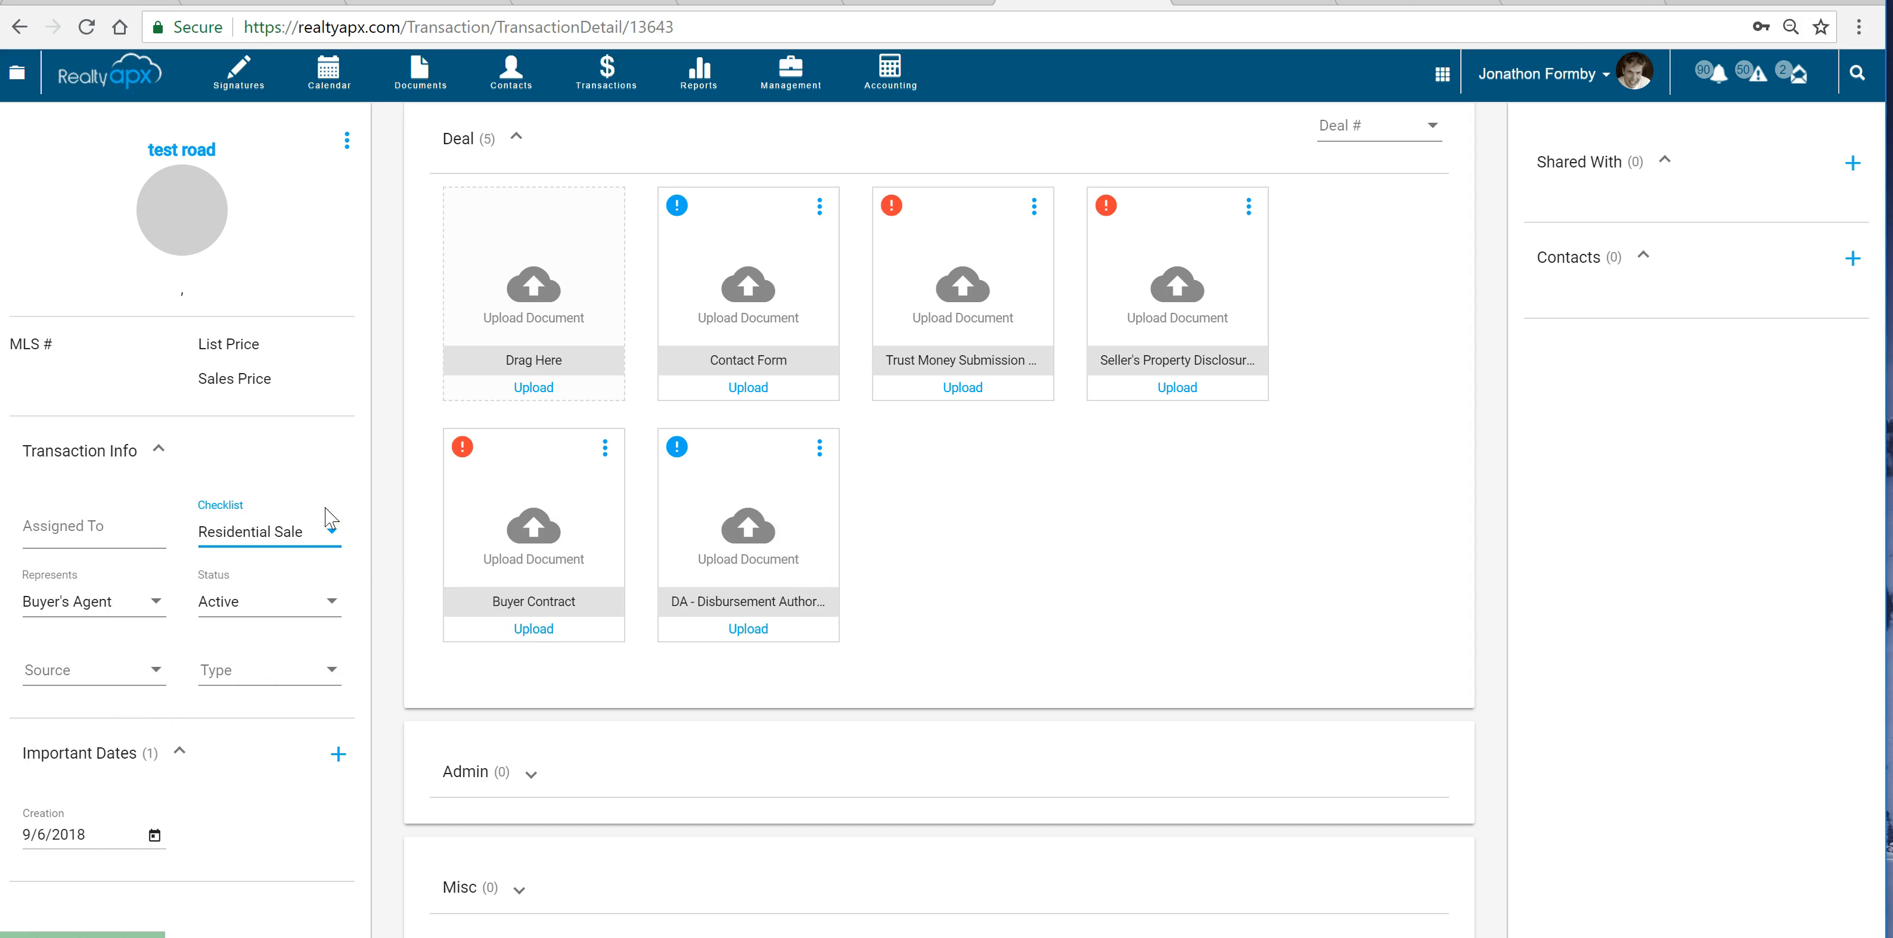
{"action": "scroll", "coordinate": [663, 523], "scroll_direction": "up", "scroll_amount": 3}
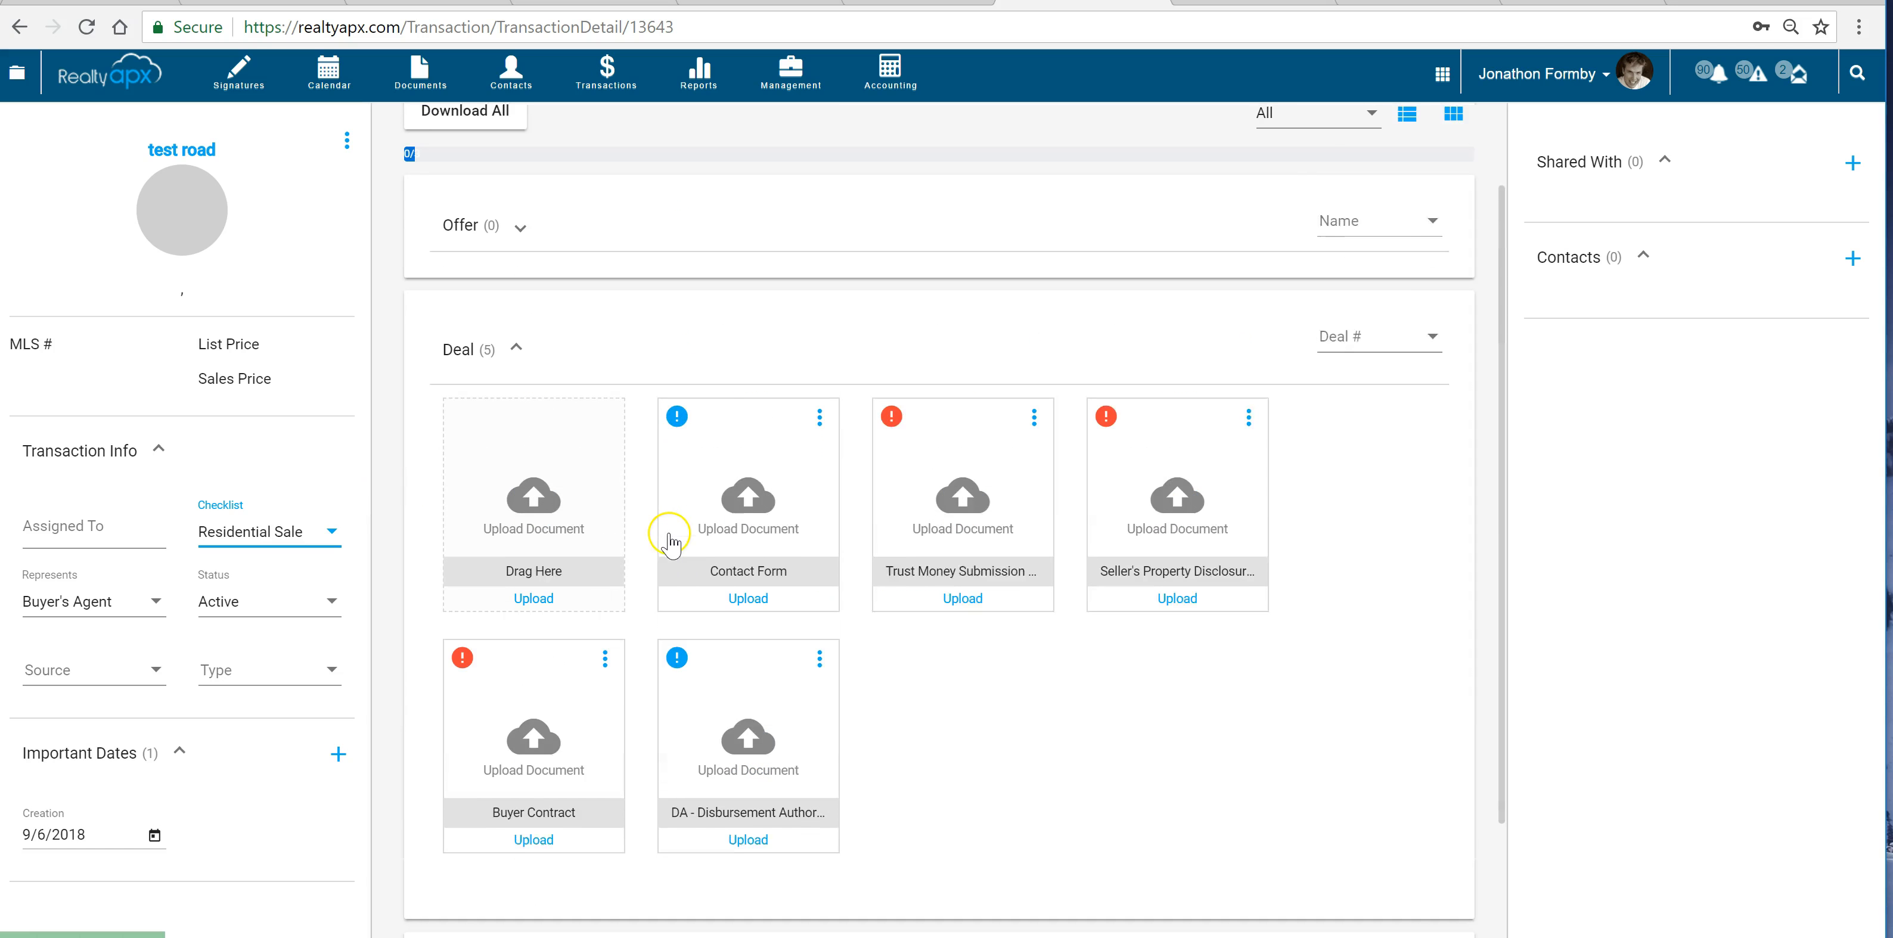